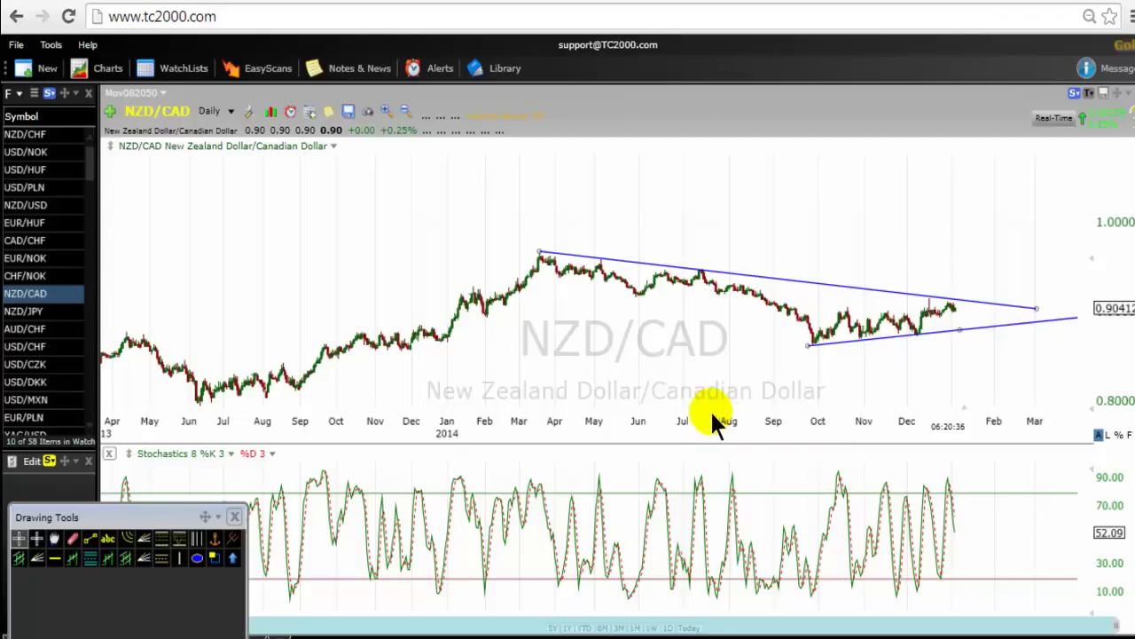
Check the current time in the system calendar and clock display, and close it.
left_click(1127, 1)
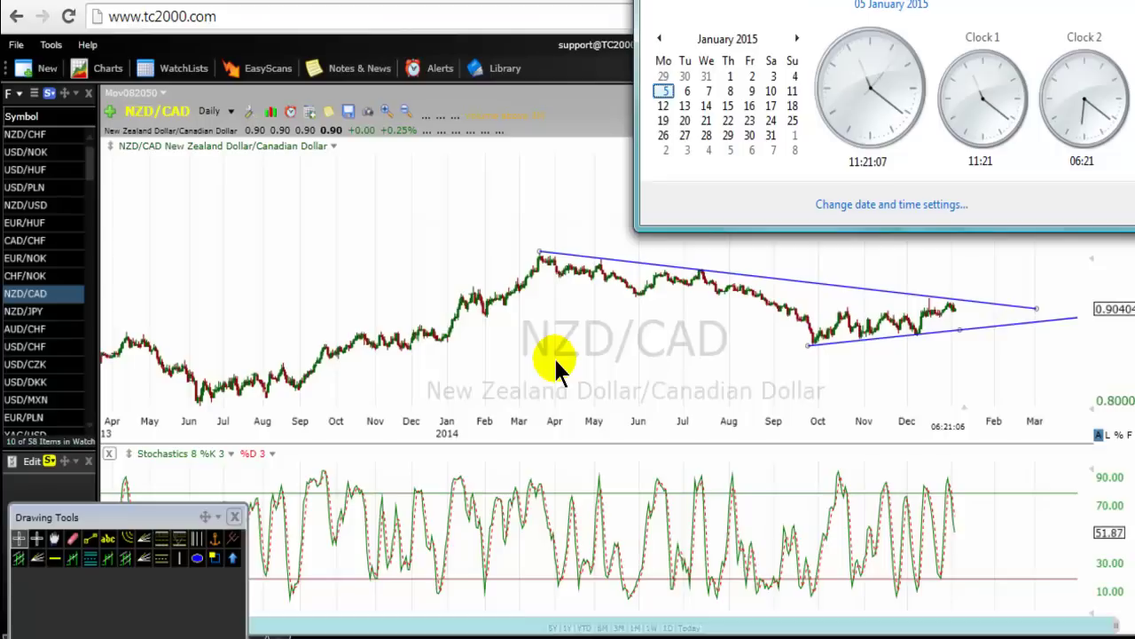
left_click(562, 328)
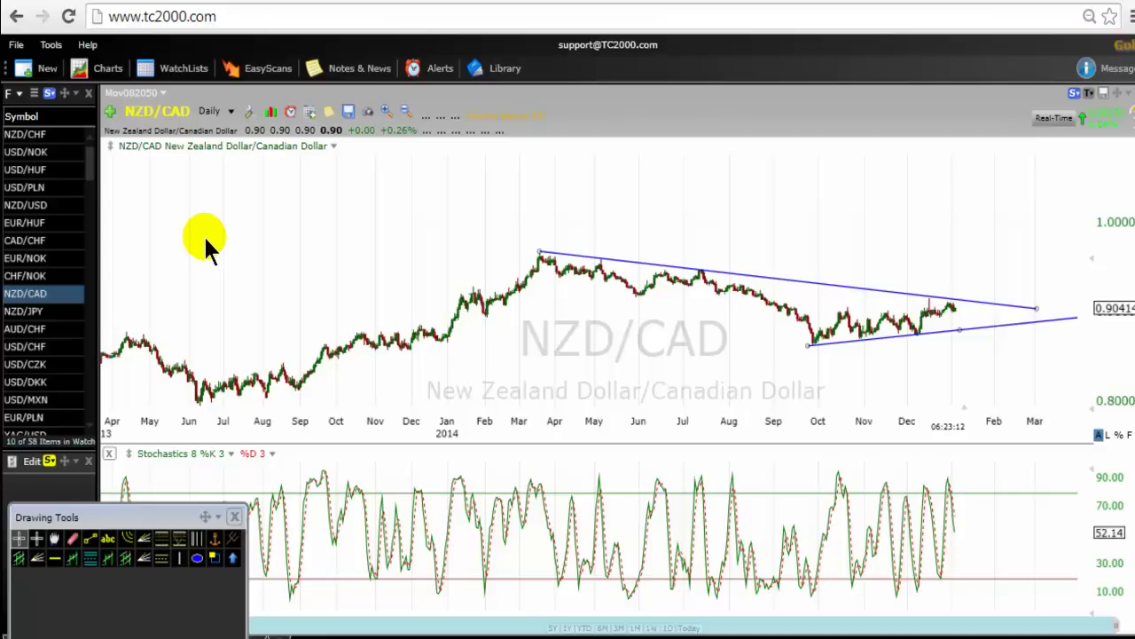
Change the color of the upper descending trend line on the NZD/CAD daily chart to red.
right_click(718, 281)
left_click(756, 289)
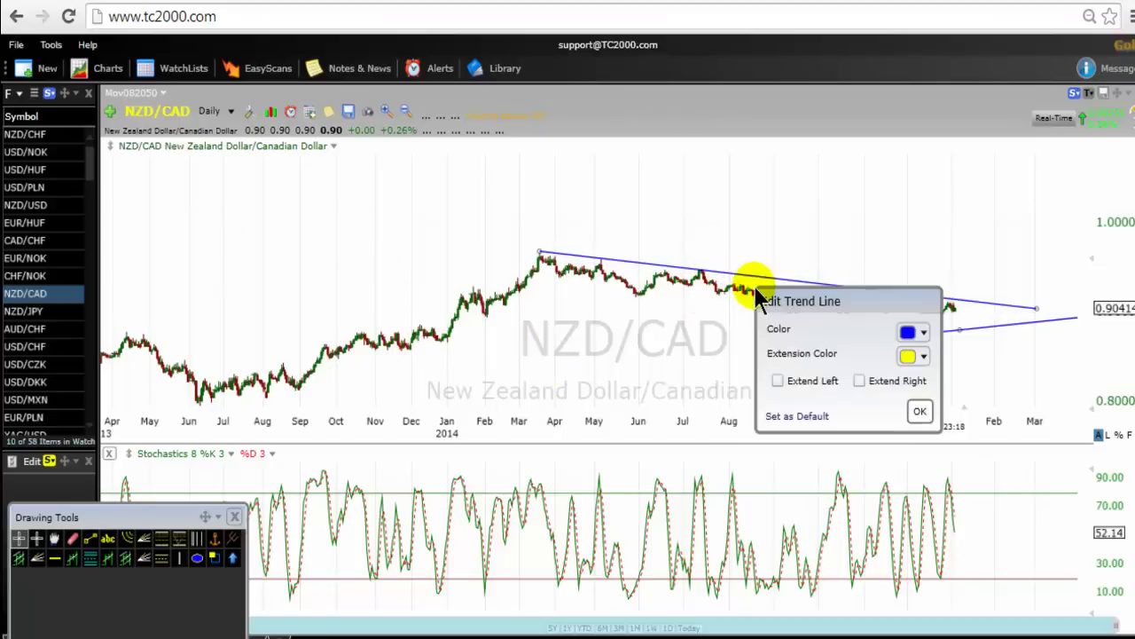
left_click(907, 337)
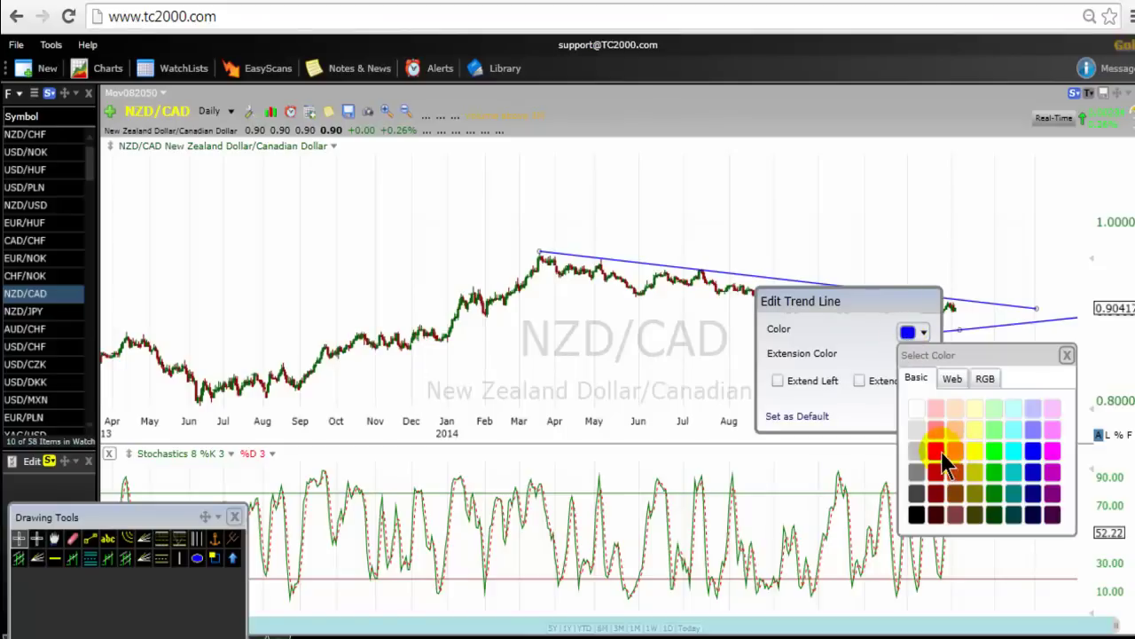
left_click(936, 448)
left_click(921, 412)
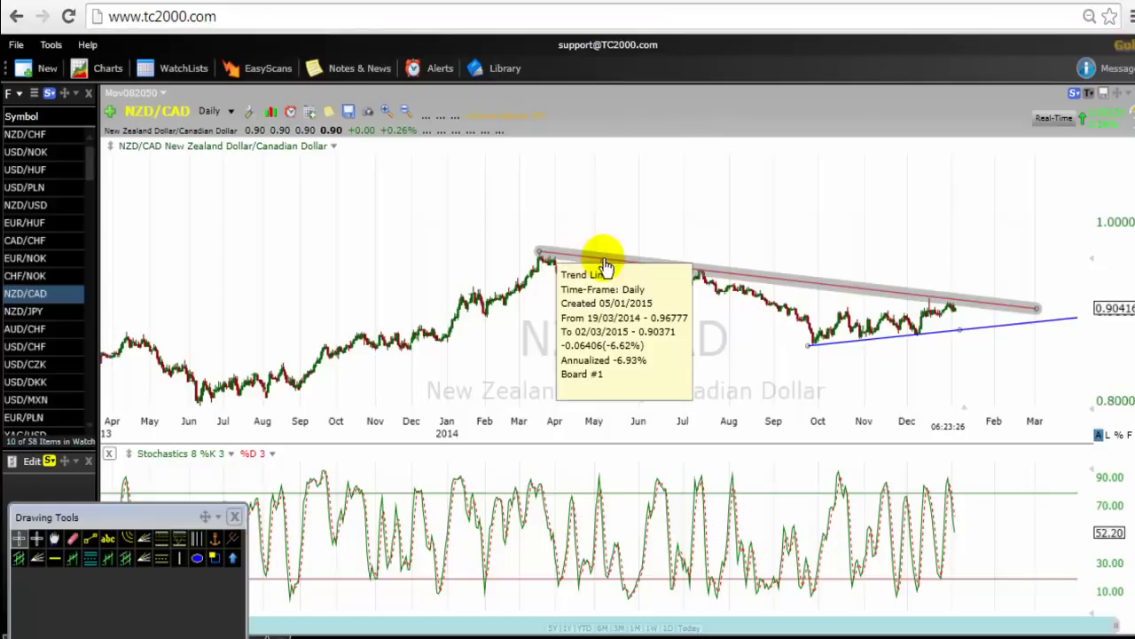
Draw ellipses above the March and May 2014 highs on the red trend line, moving the March one directly over its peak.
left_click(199, 559)
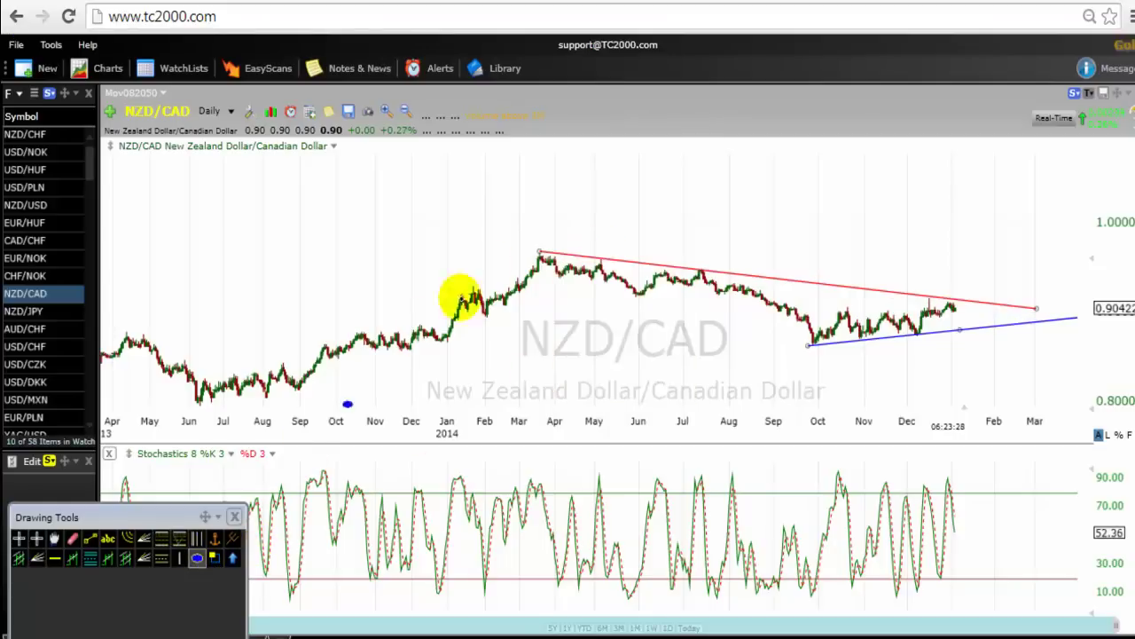
left_click_drag(539, 227, 523, 250)
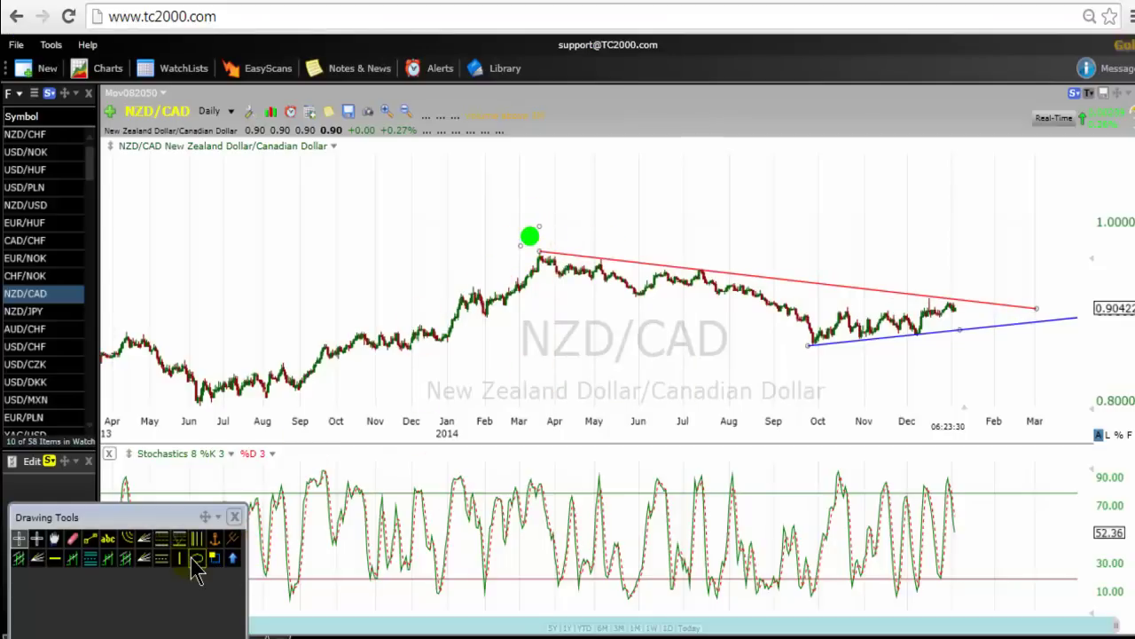
left_click(235, 517)
left_click_drag(609, 231, 589, 257)
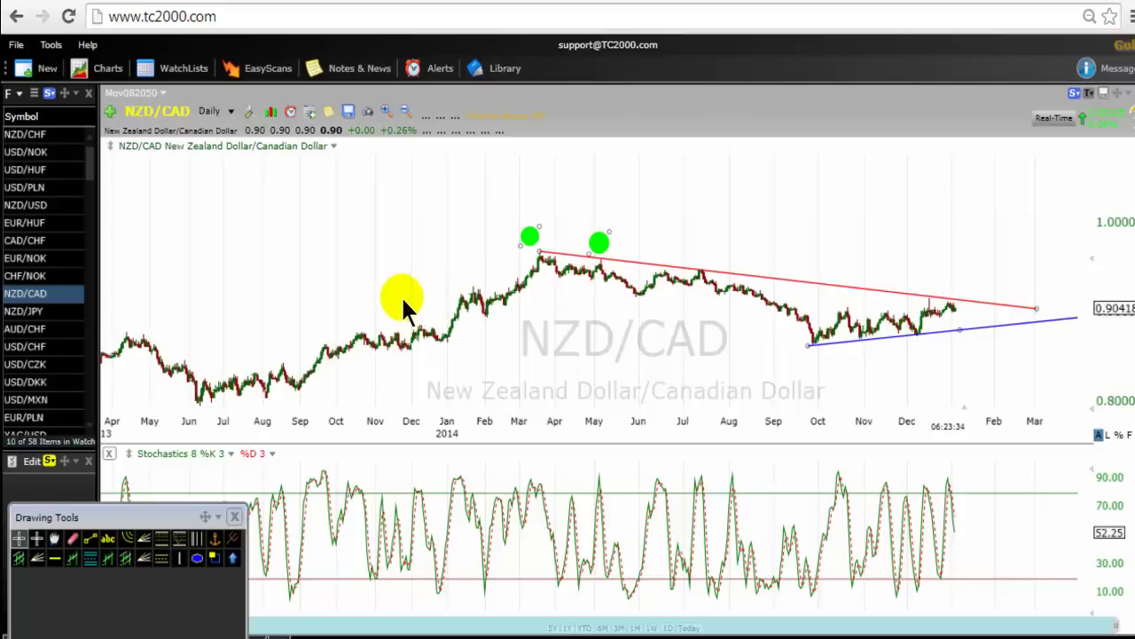
scroll(390, 299, "up", 2)
scroll(395, 306, "up", 1)
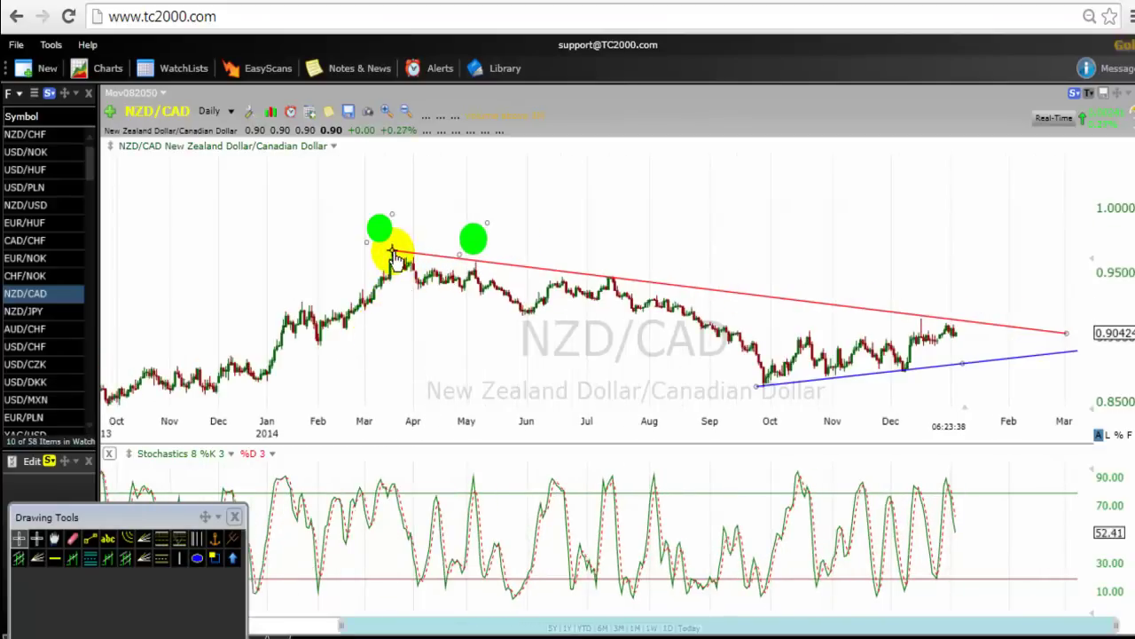
left_click_drag(383, 233, 394, 247)
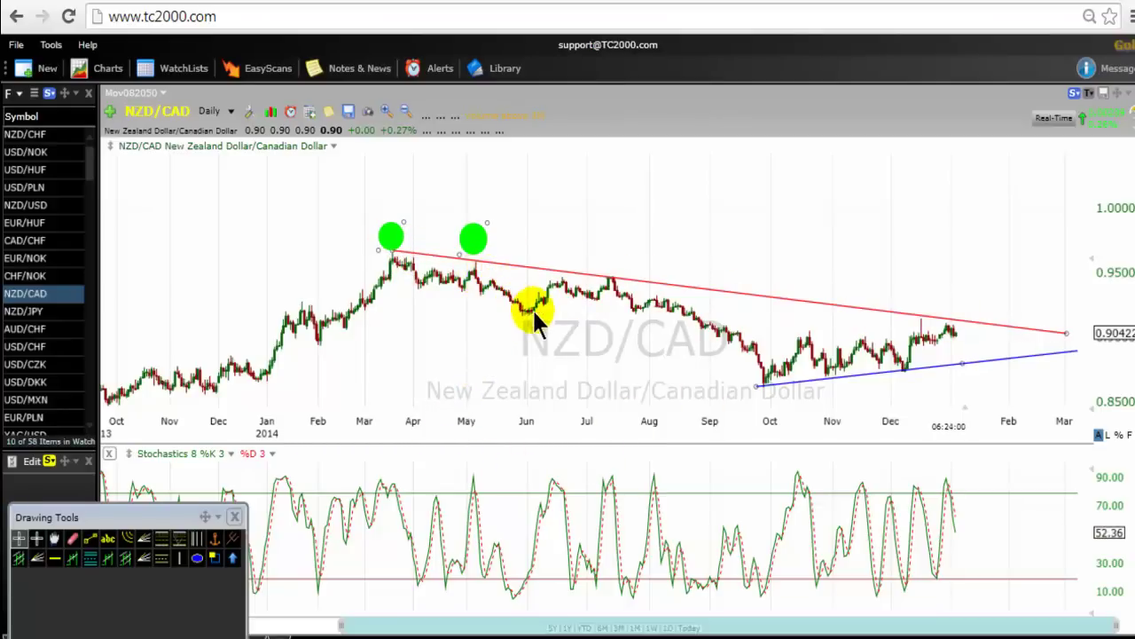
Mark the early-June low and the following mid-June high near the red trend line with small ellipses.
mouse_move(568, 282)
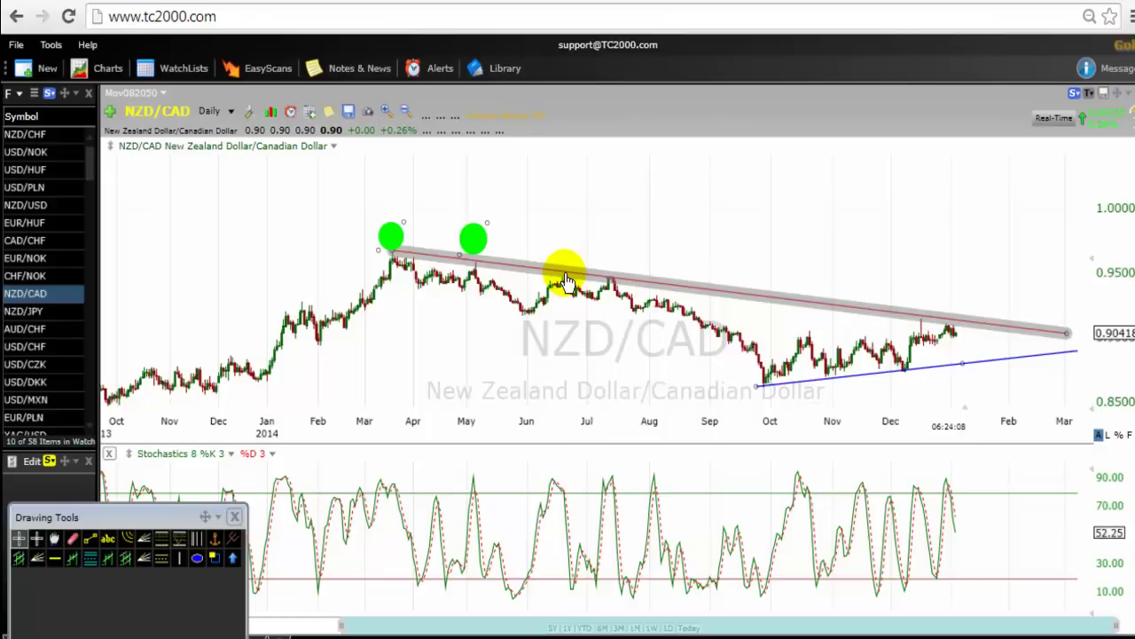
left_click(197, 557)
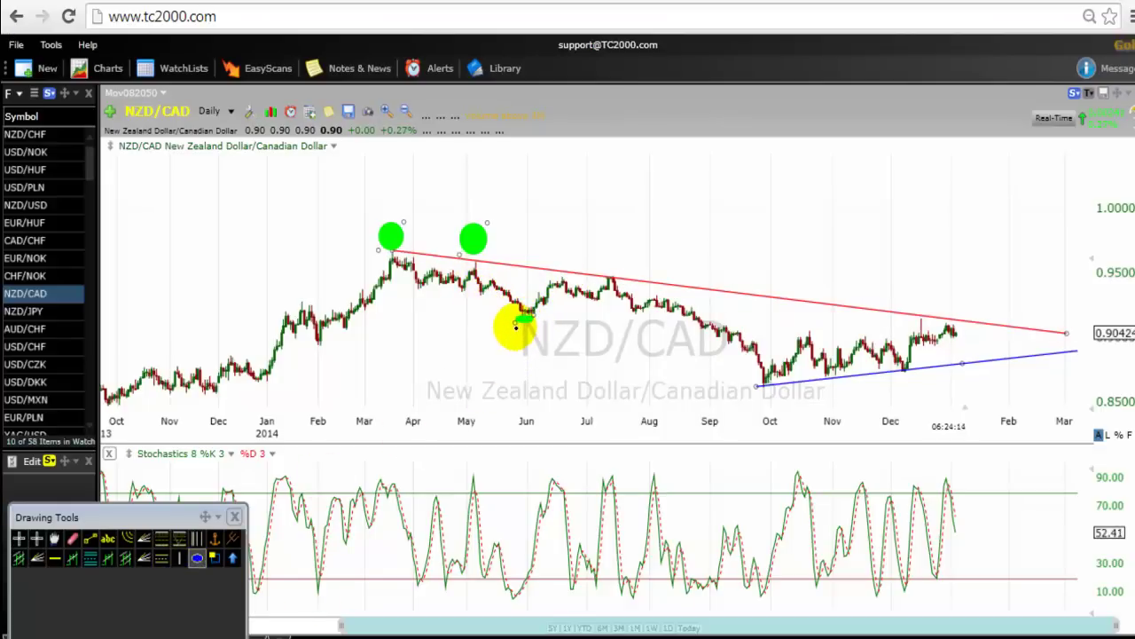
left_click_drag(514, 325, 527, 314)
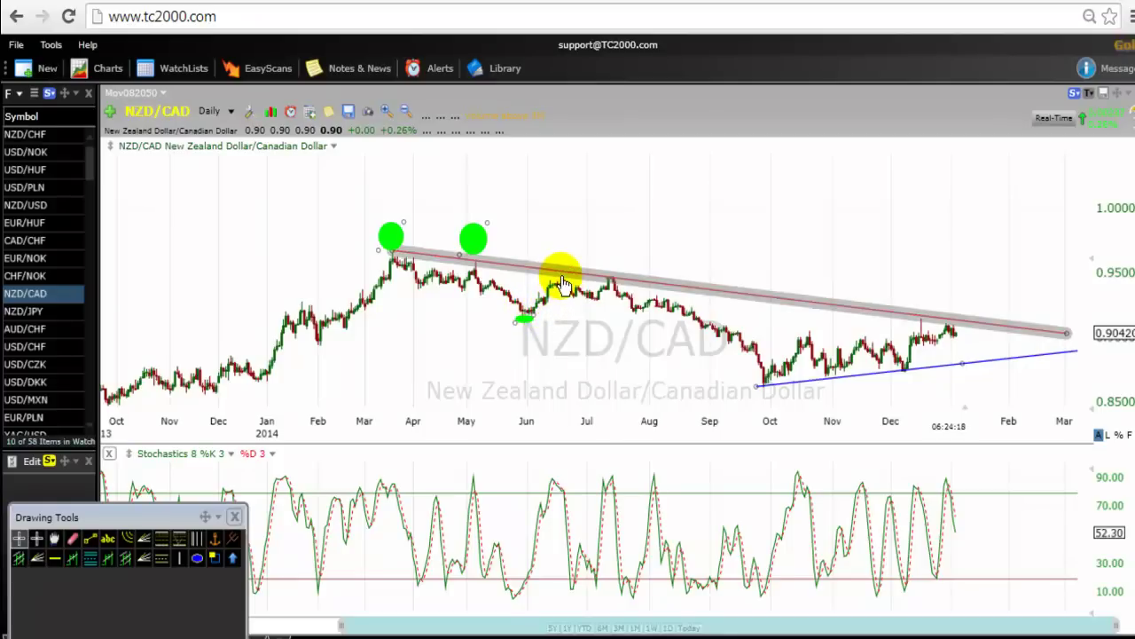
left_click(197, 558)
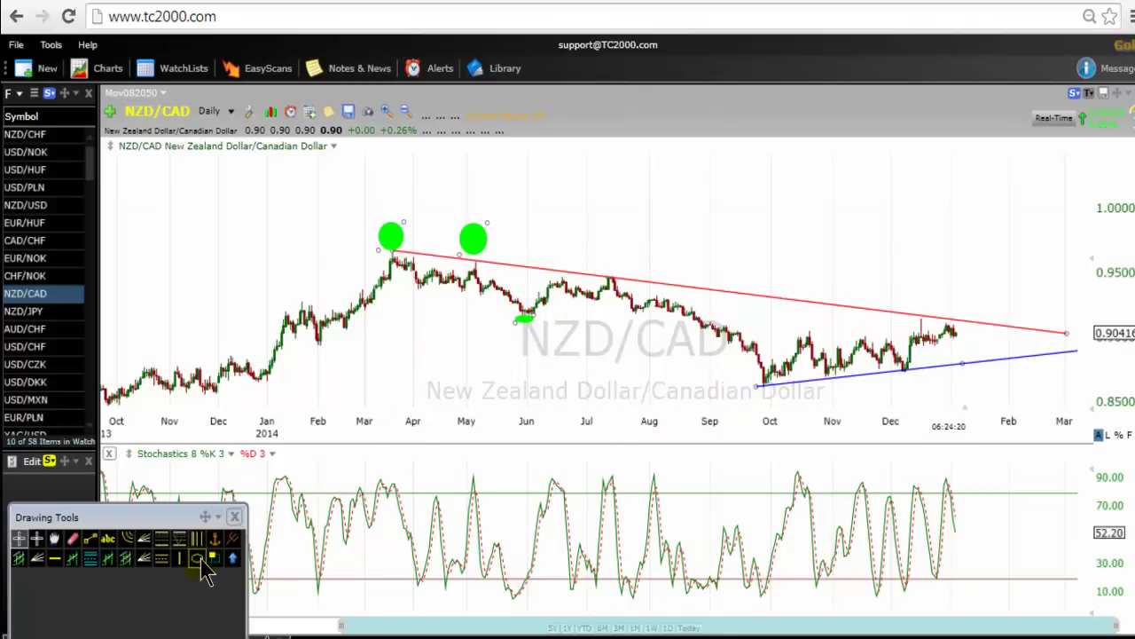
left_click_drag(566, 254, 557, 266)
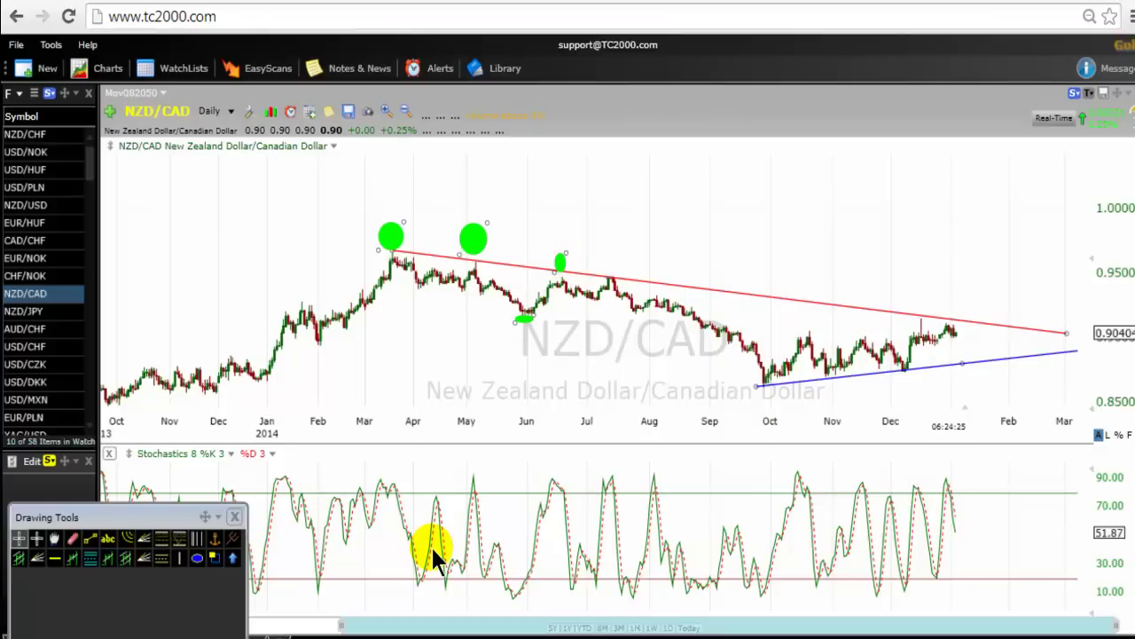
Mark the mid-July high at the red trend line and the early-July low just before it with small ellipses.
left_click(197, 558)
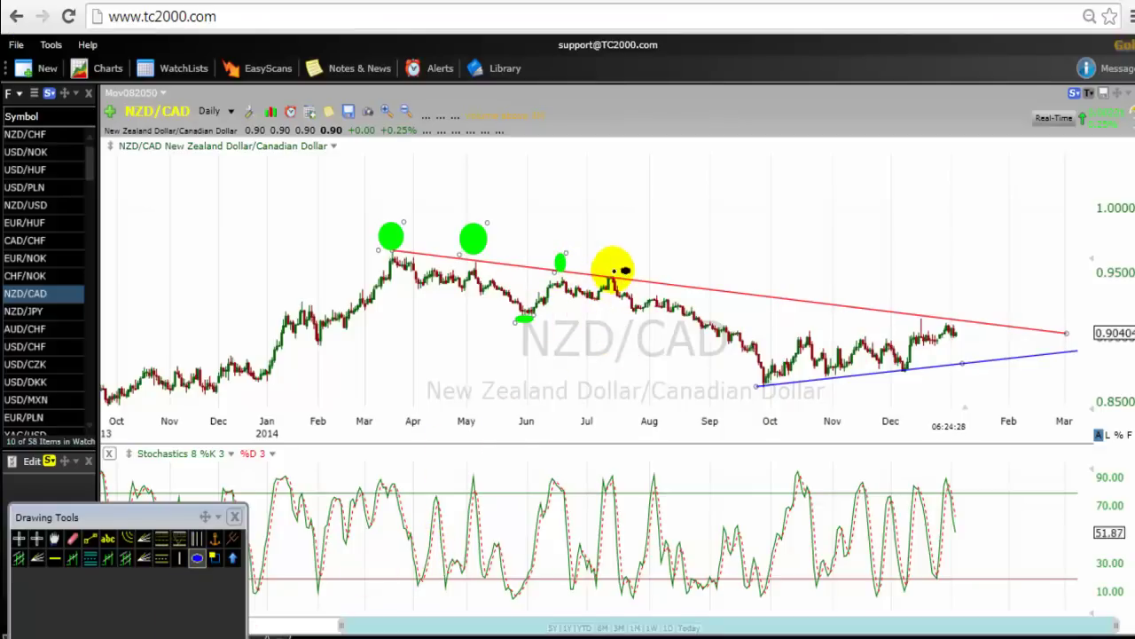
left_click_drag(614, 262, 606, 278)
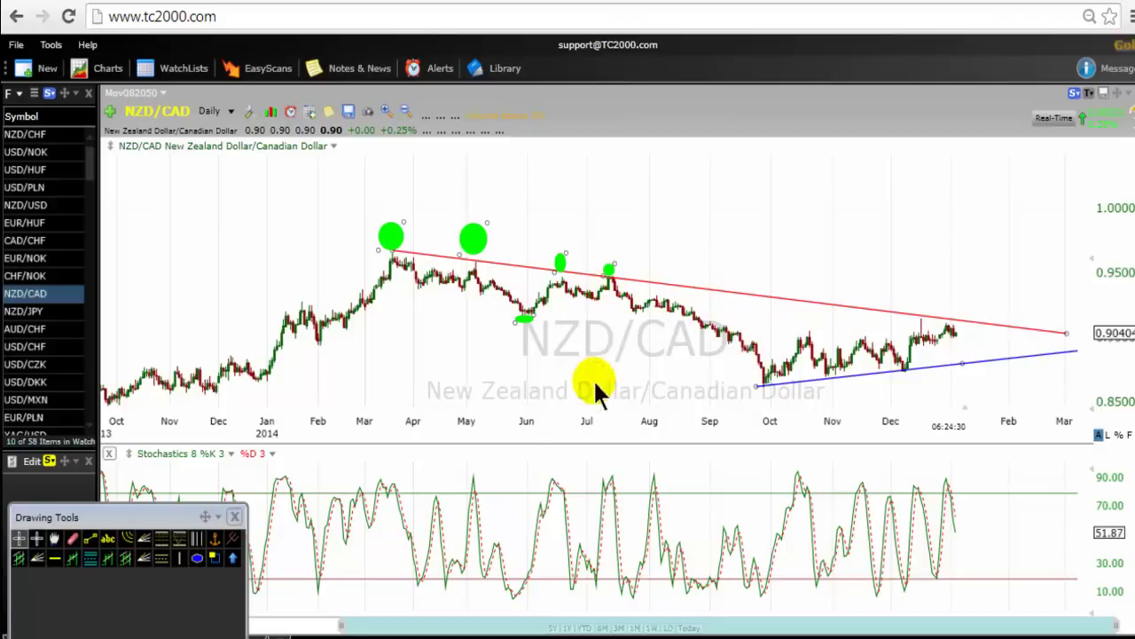
left_click(197, 559)
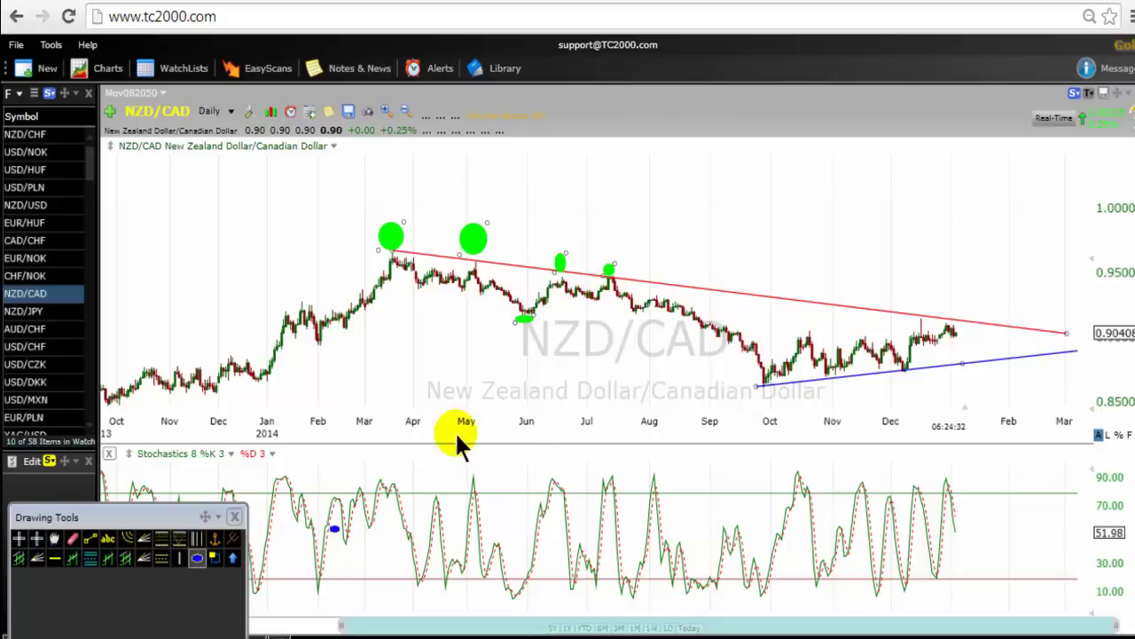
mouse_move(600, 284)
left_mouse_down()
mouse_move(603, 299)
mouse_move(586, 318)
left_mouse_up()
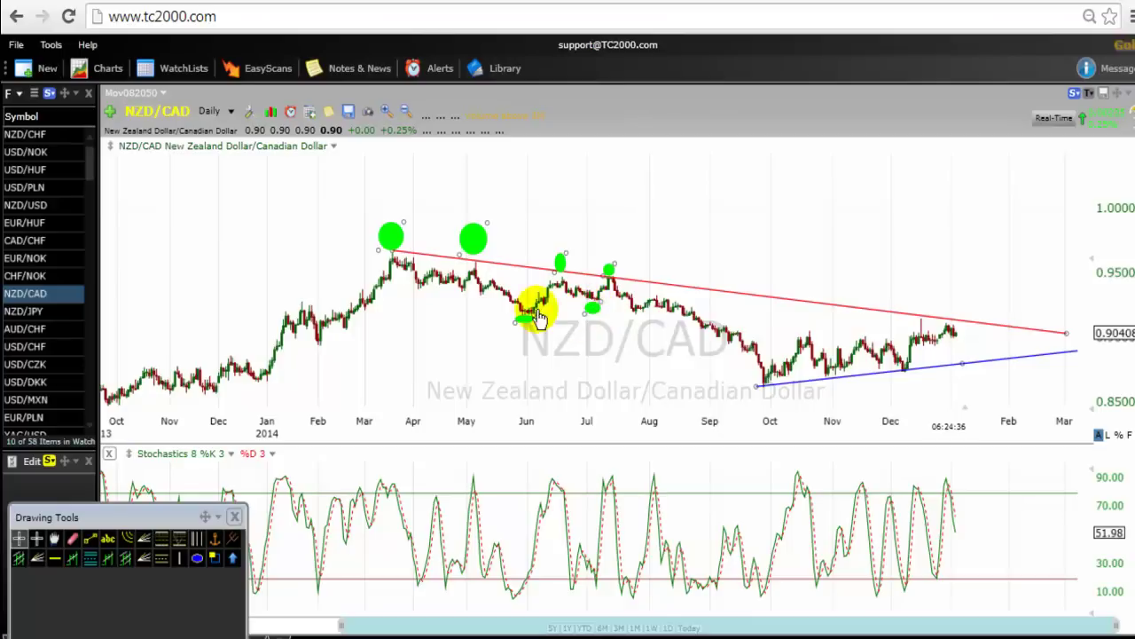
left_click(611, 285)
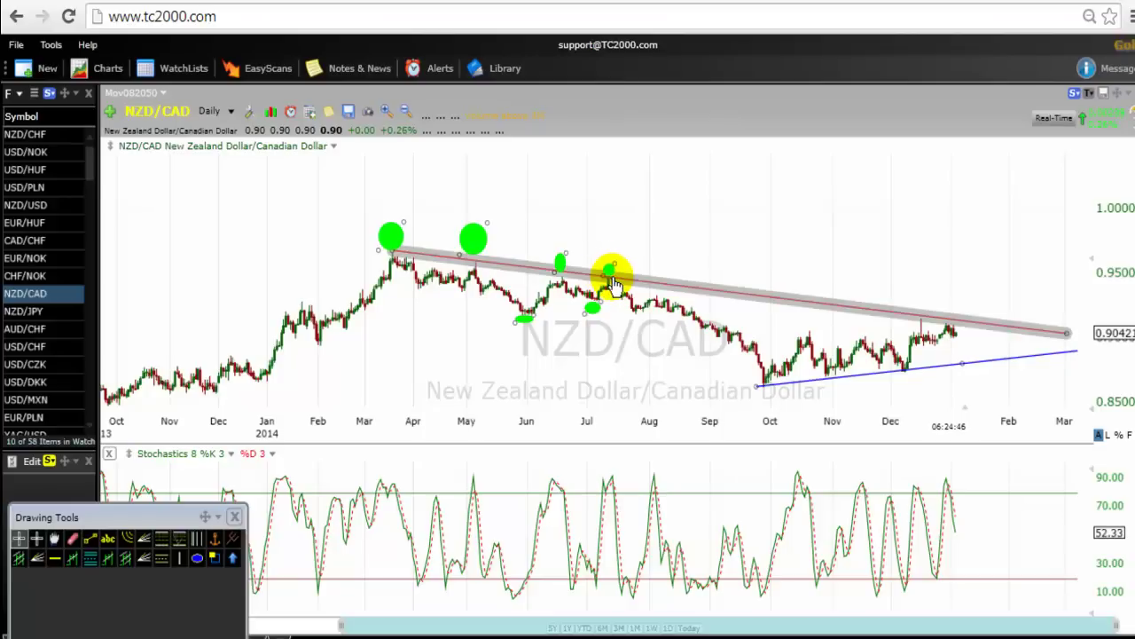
mouse_move(615, 284)
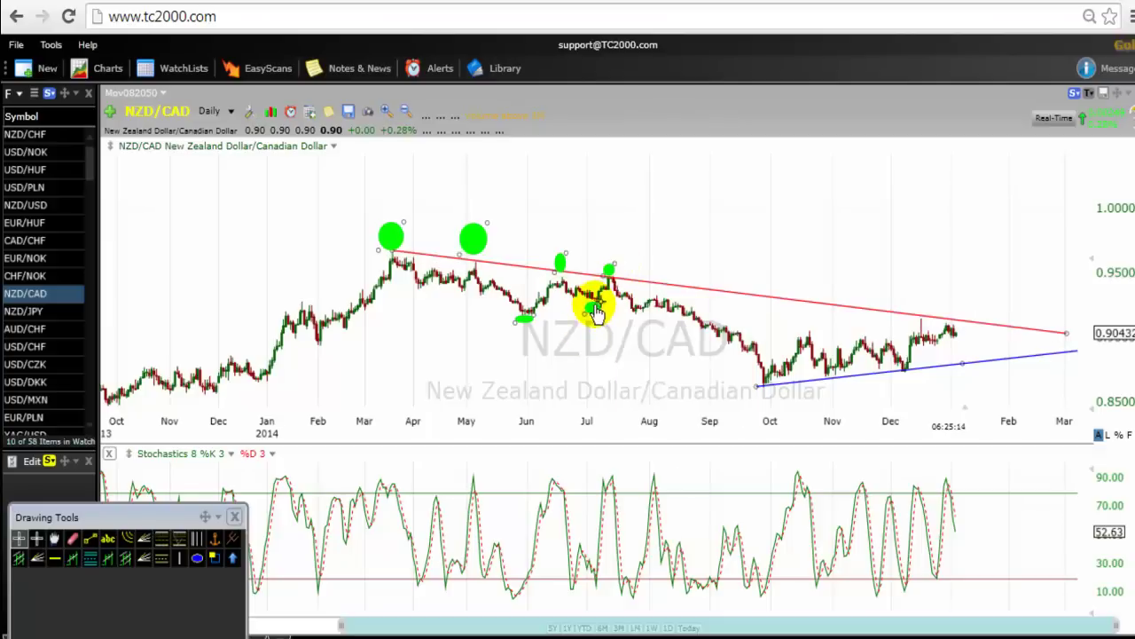
mouse_move(597, 312)
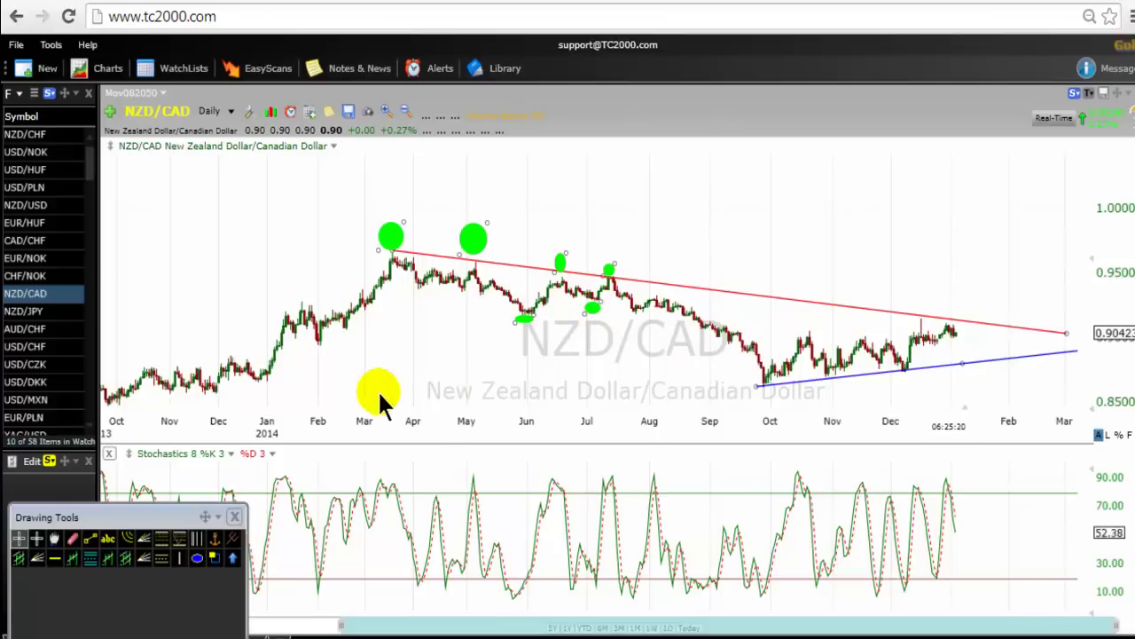
Draw ellipses at the latest high by the red trend line and under the three lows along the blue trend line.
left_click(197, 557)
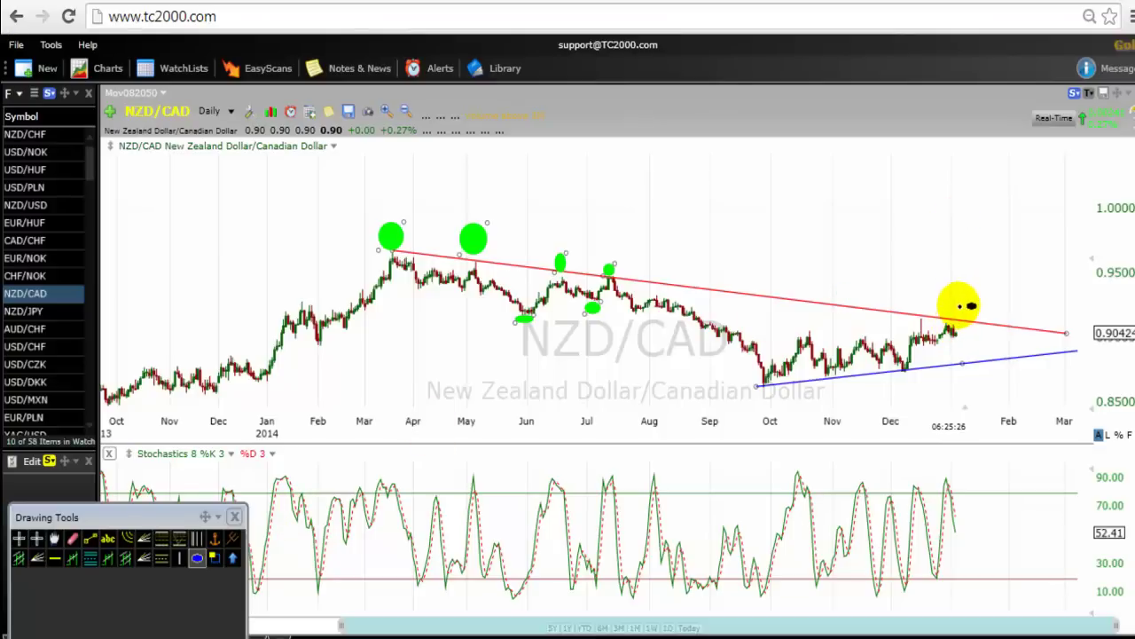
left_click_drag(959, 304, 946, 329)
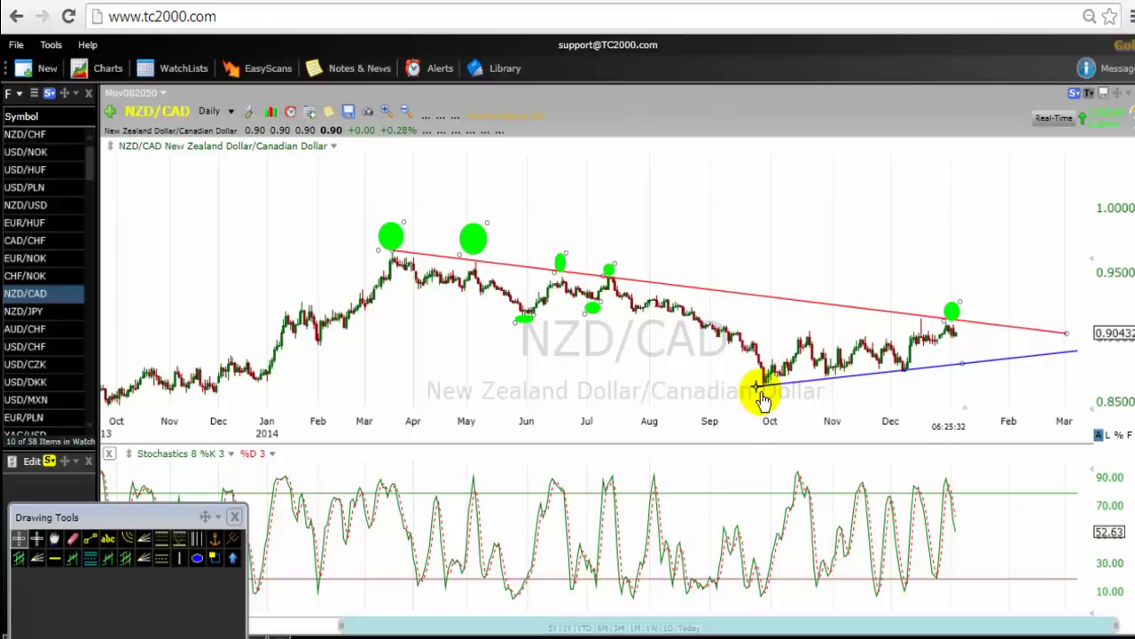
left_click(197, 557)
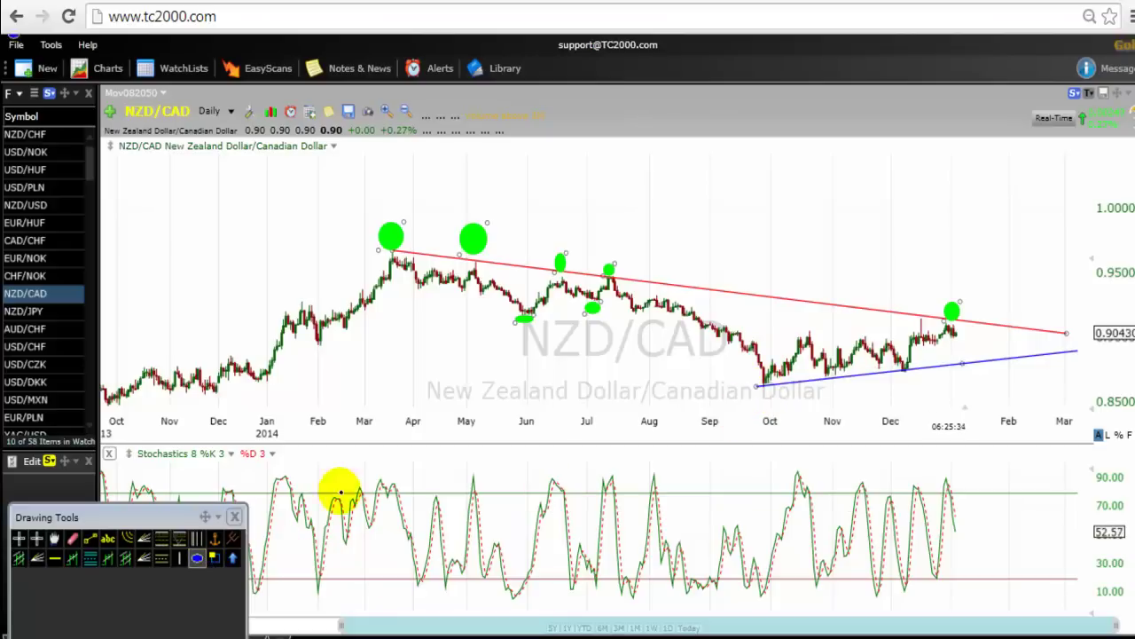
left_click_drag(765, 390, 750, 401)
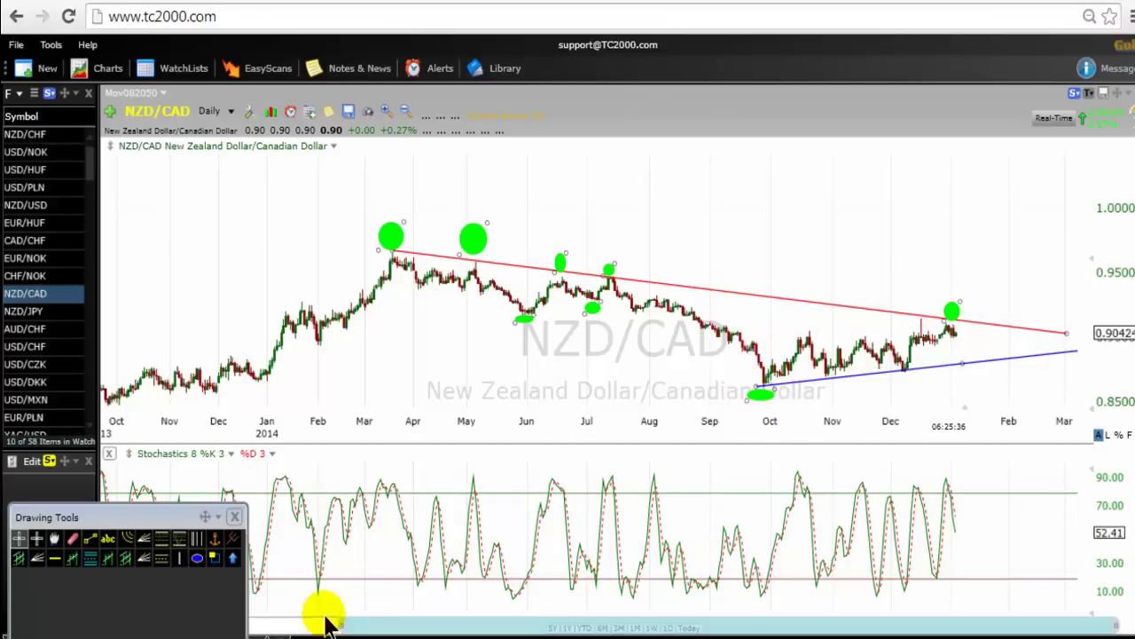
left_click(197, 557)
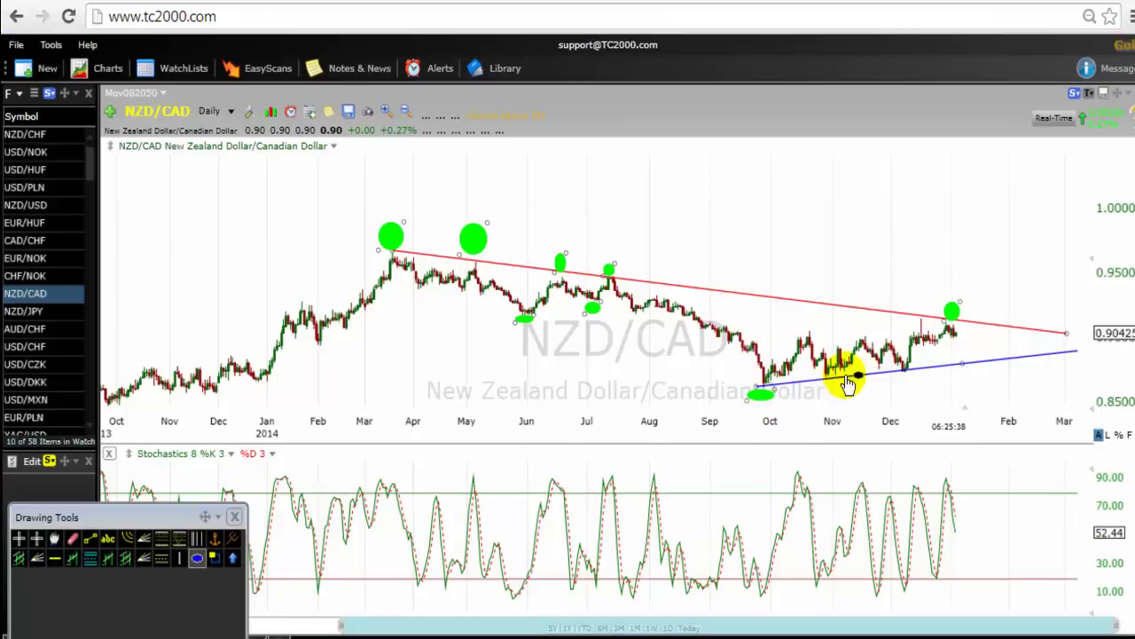
left_click_drag(847, 384, 827, 397)
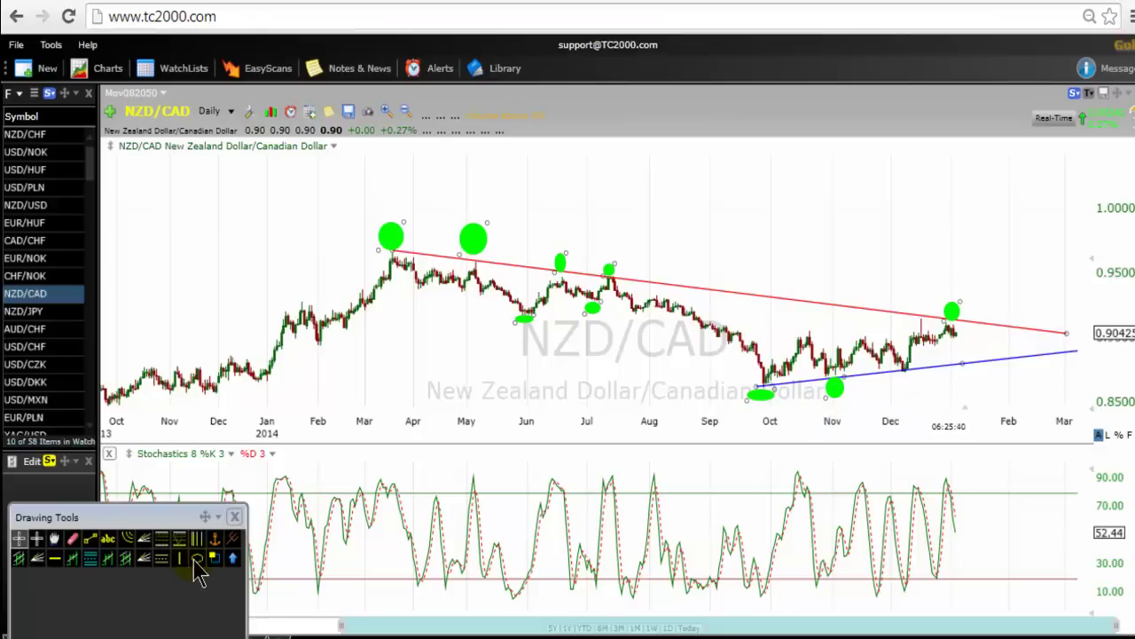
left_click(197, 557)
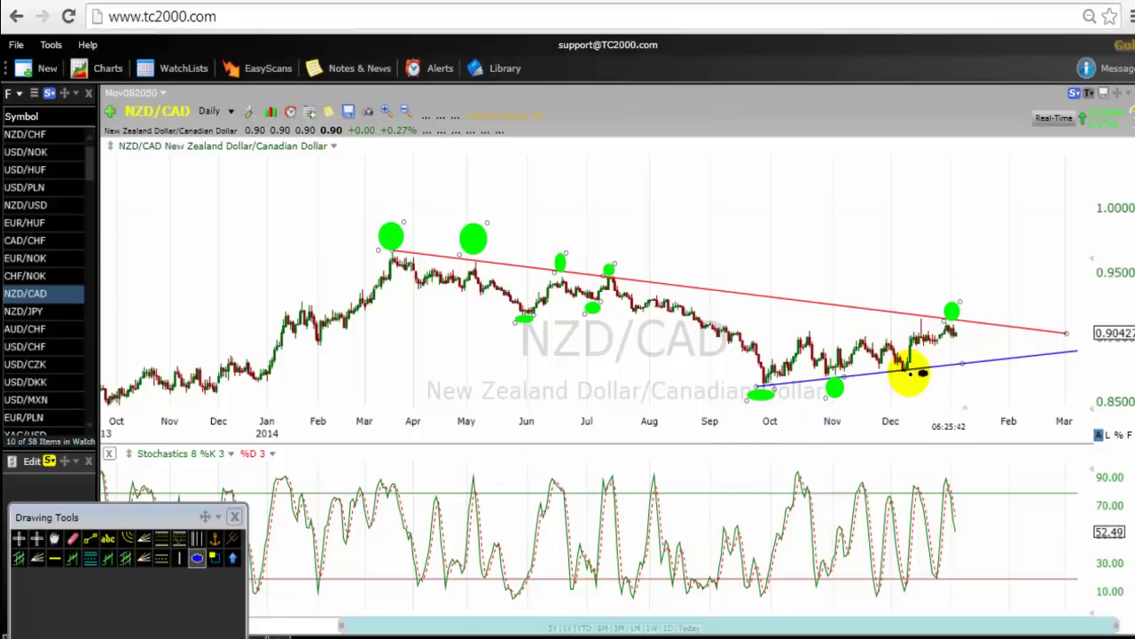
mouse_move(923, 374)
left_mouse_down()
mouse_move(887, 381)
mouse_move(892, 393)
left_mouse_up()
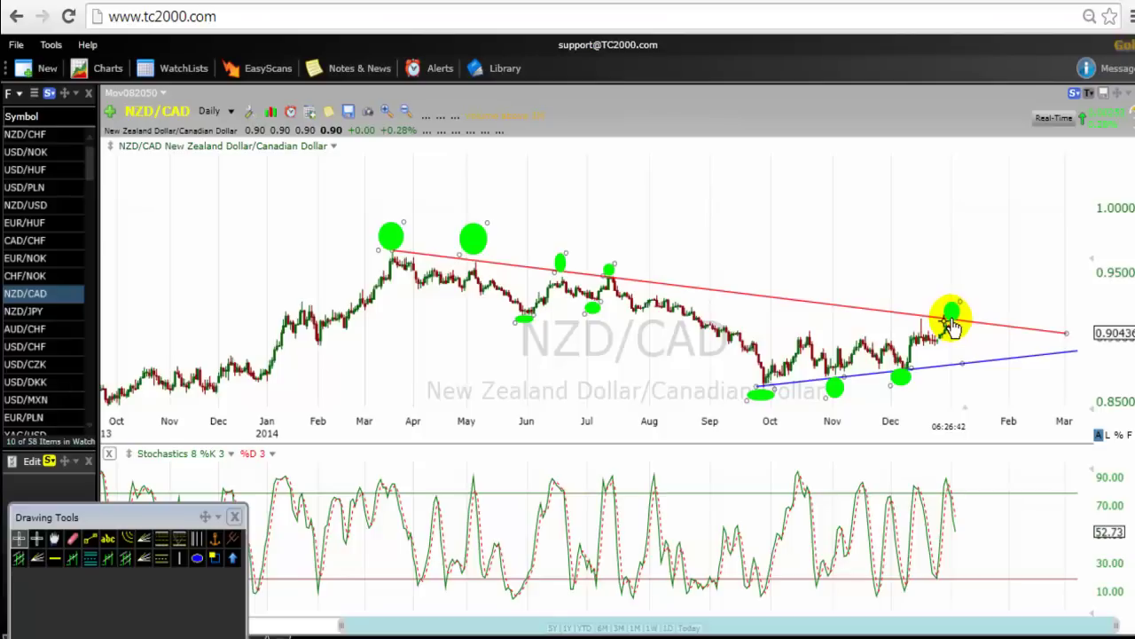
Switch the NZD/CAD chart to the Hourly time frame and show price back to early December 2014.
mouse_move(952, 316)
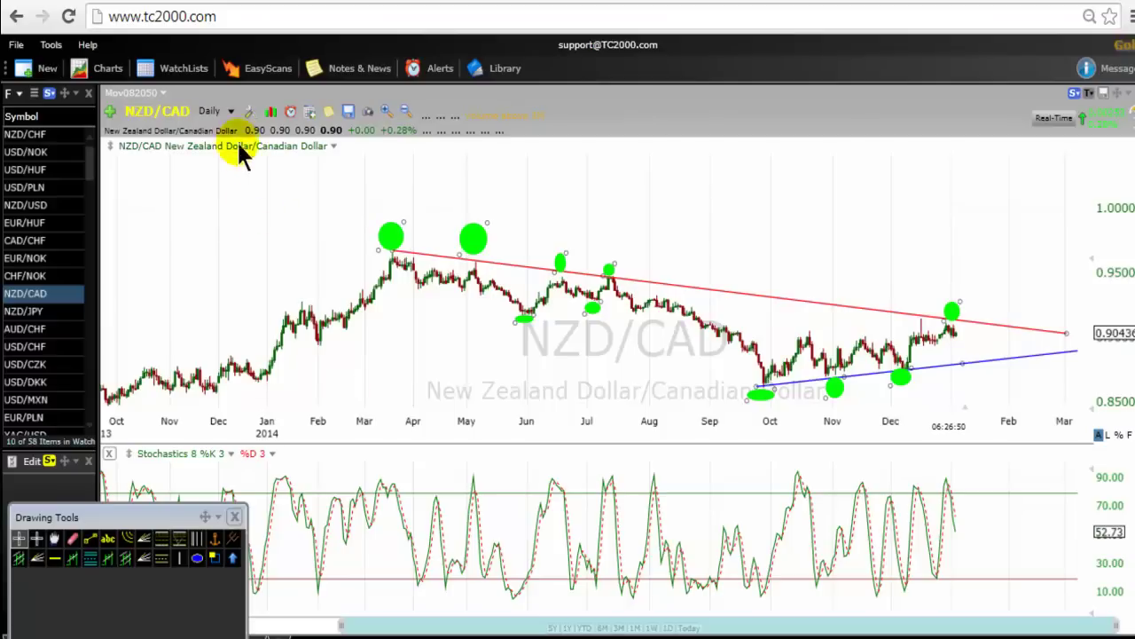
left_click(230, 112)
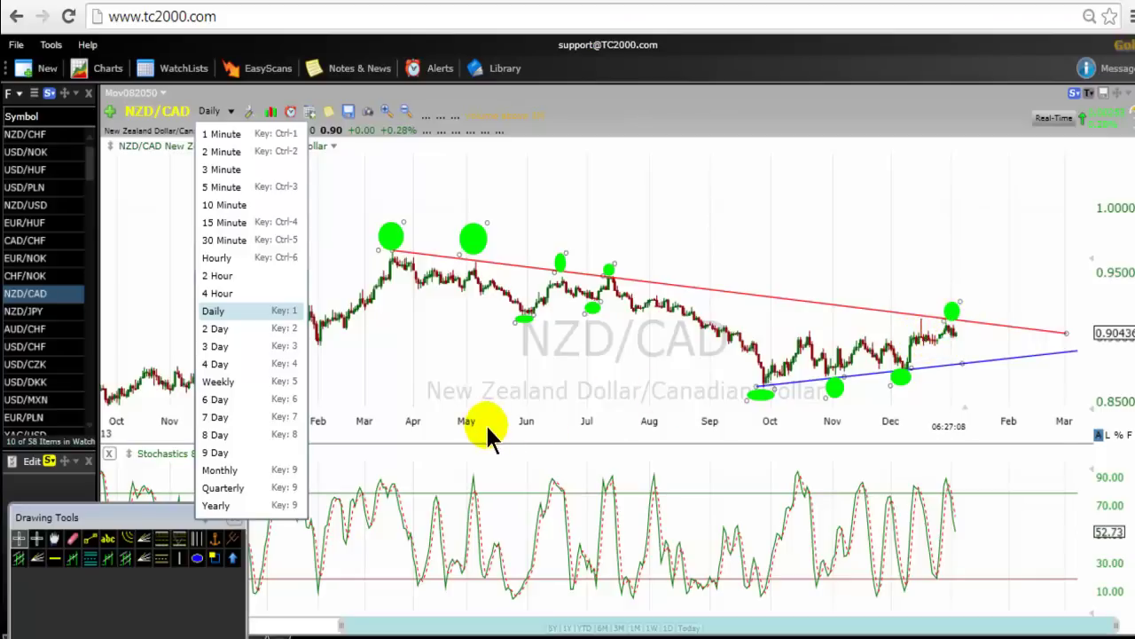
left_click(218, 258)
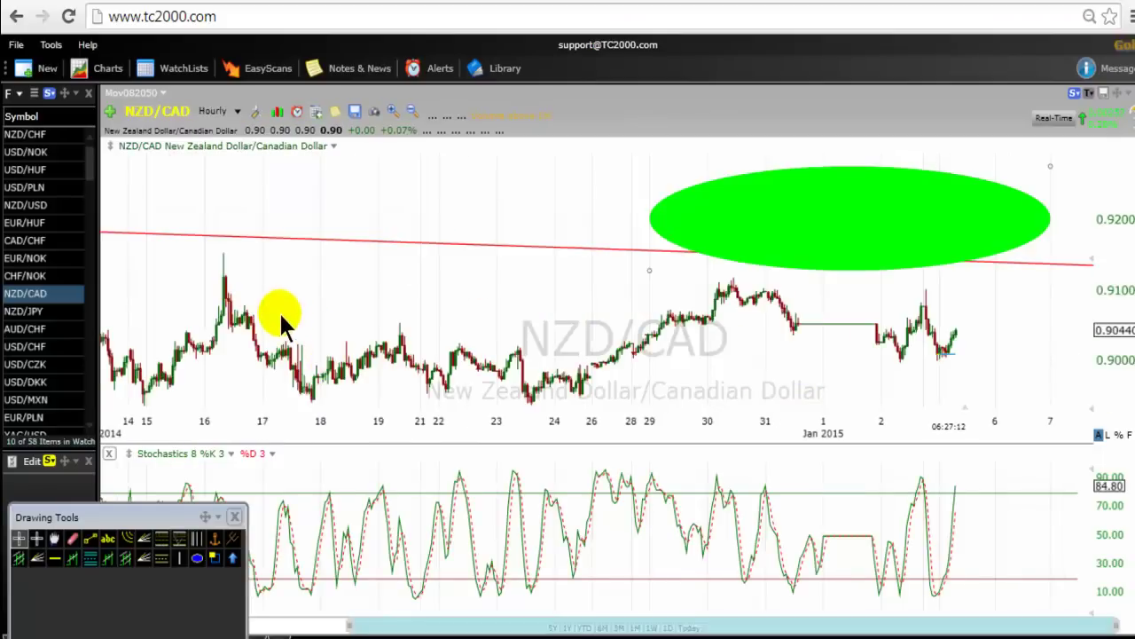
scroll(281, 324, "down", 5)
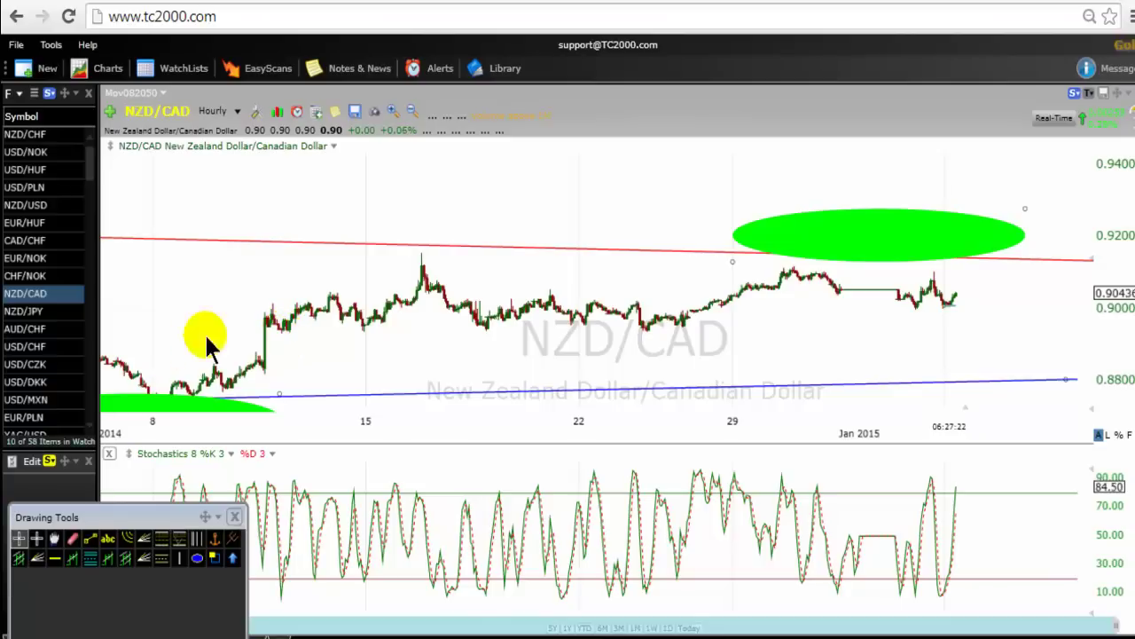
Delete the large green ellipse covering the latest high at the red trend line.
left_click(891, 249)
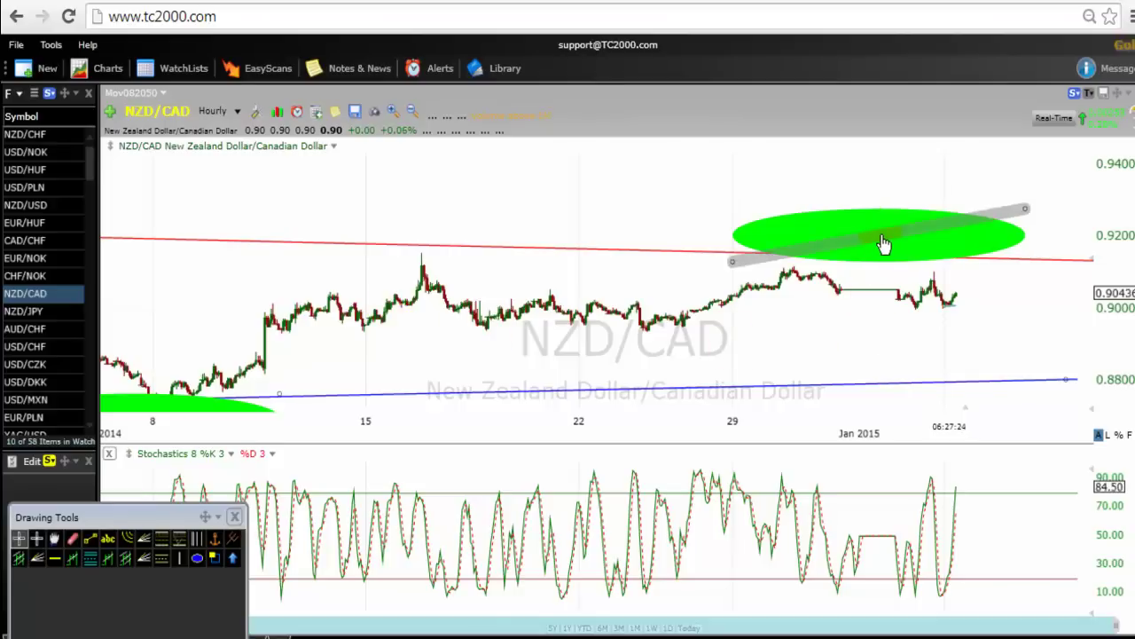
right_click(887, 241)
left_click(930, 369)
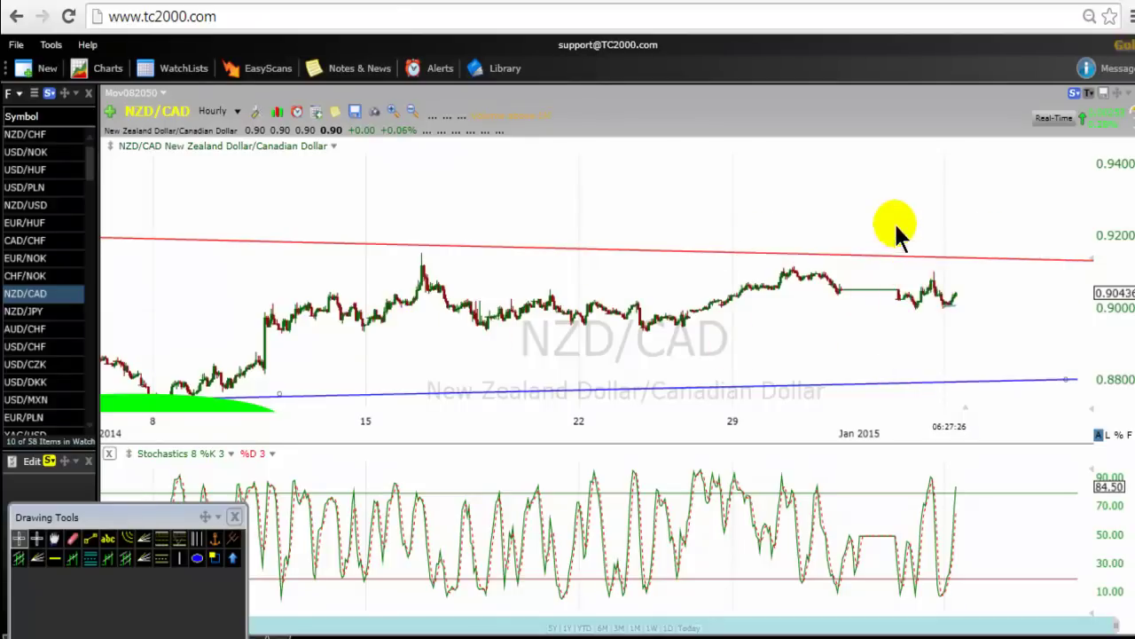
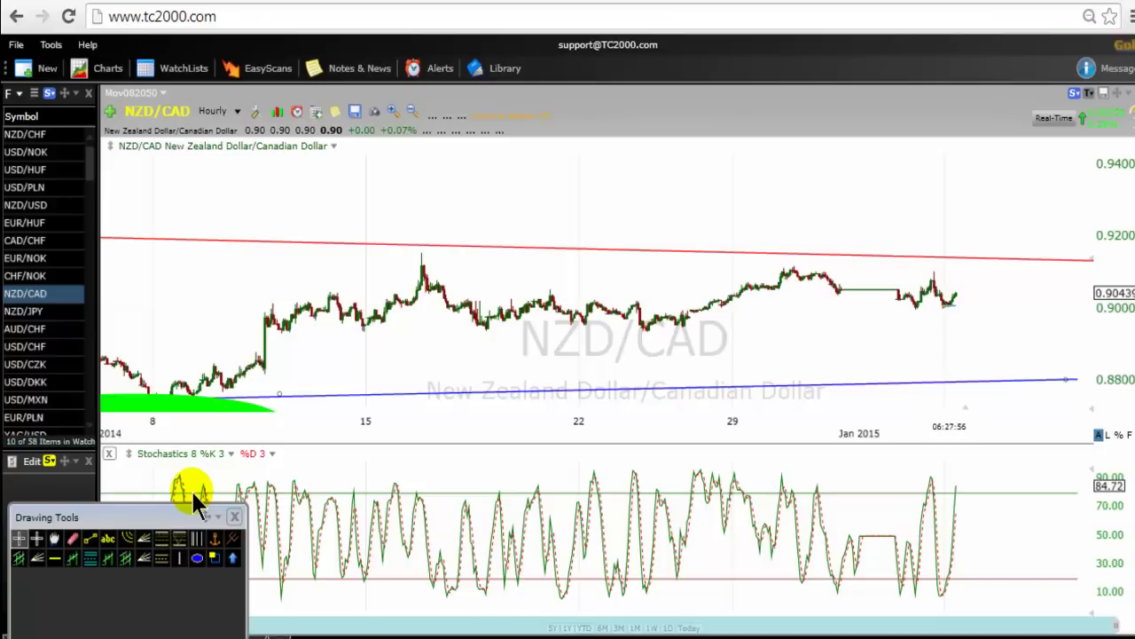
Draw a rising trend line from the low just after 8 December through the low near 15 December, ending above the red line.
left_click(89, 538)
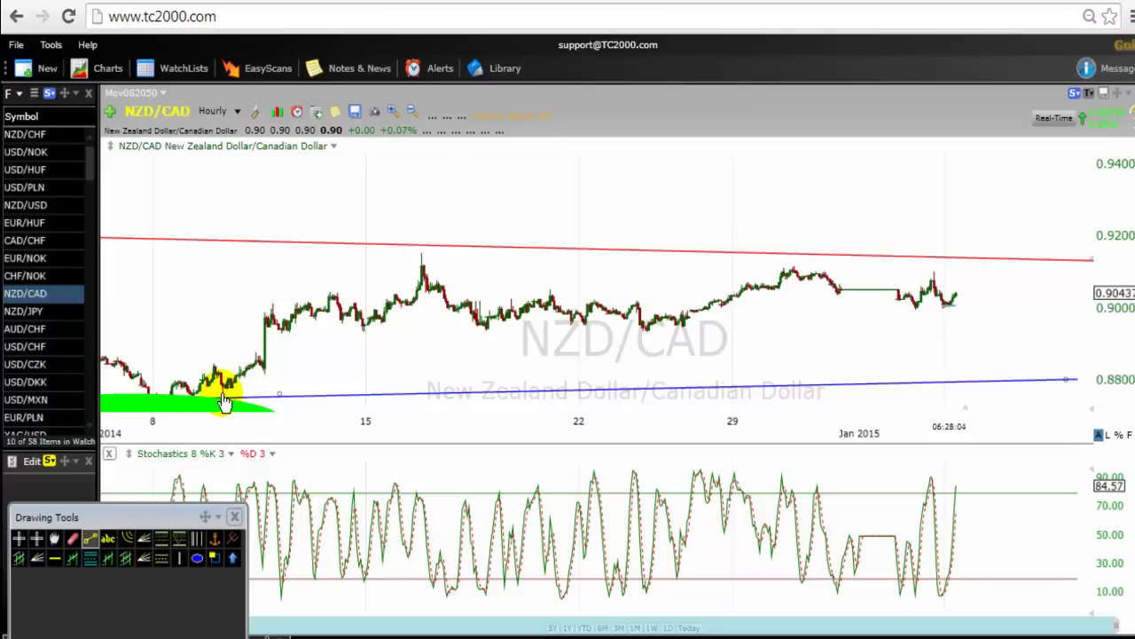
left_click_drag(225, 386, 681, 201)
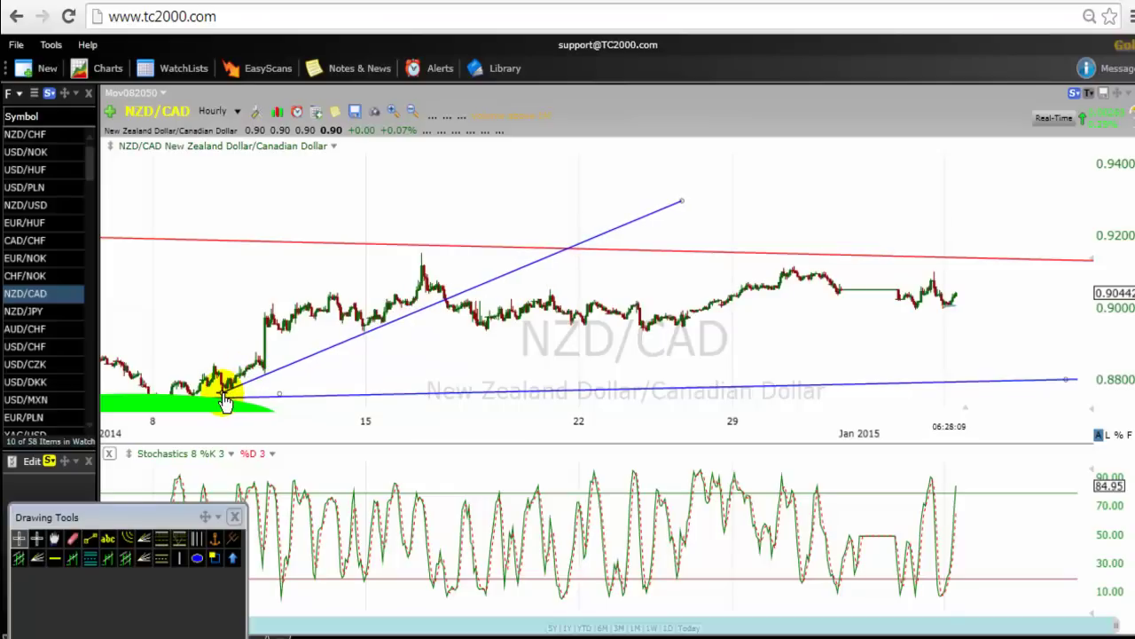
left_click(265, 376)
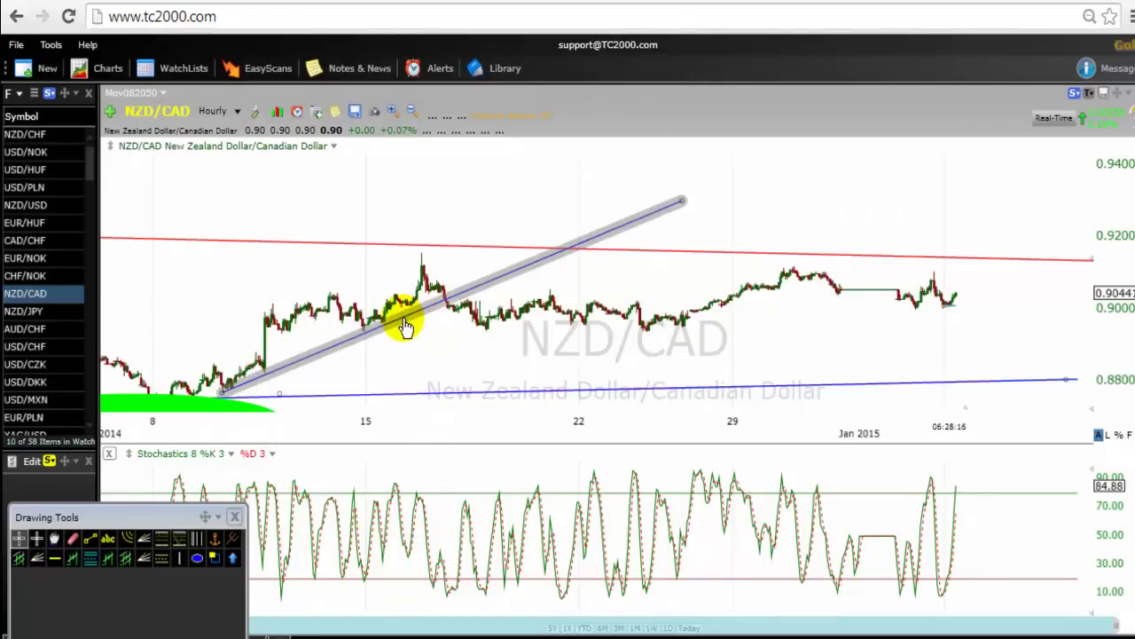
Change the color of the new rising trend line to orange.
right_click(403, 324)
left_click(446, 332)
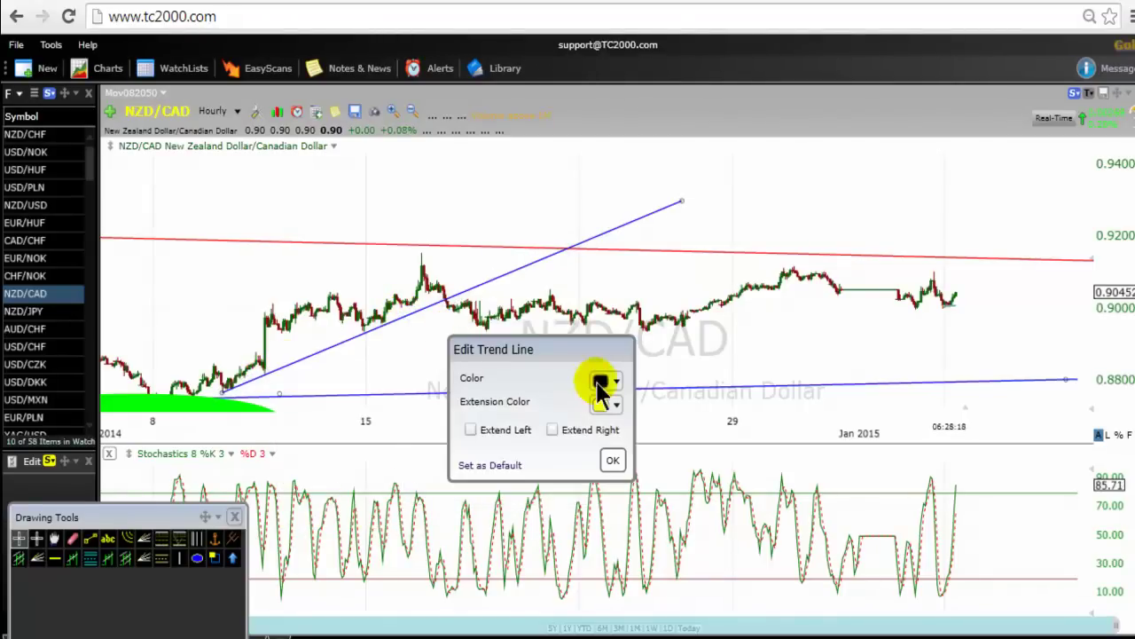
left_click(601, 382)
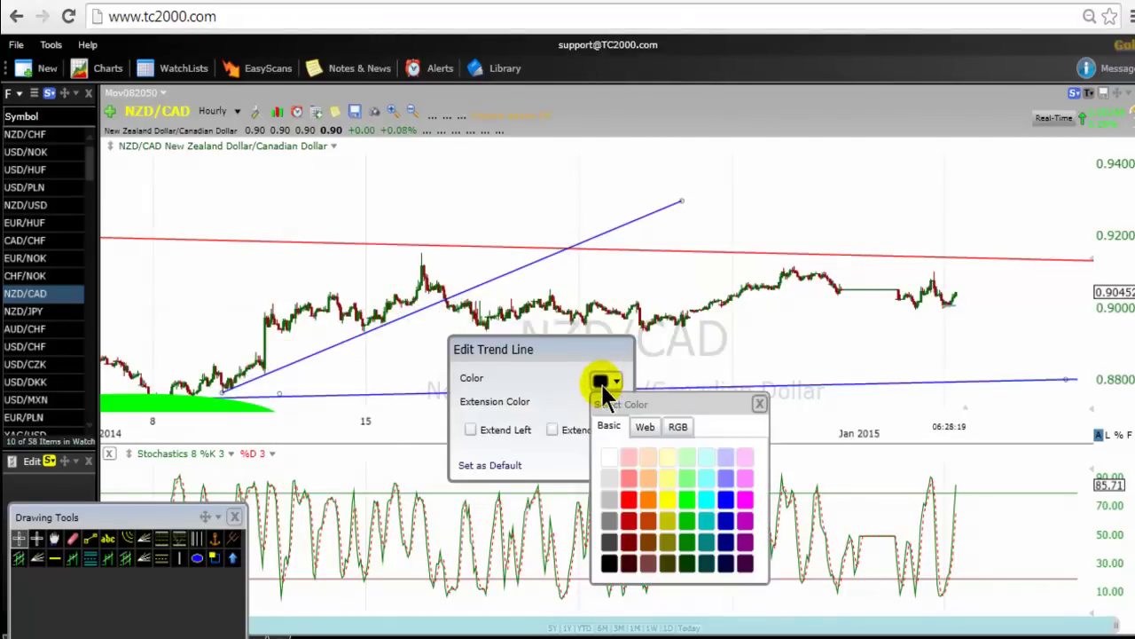
left_click(648, 502)
left_click(679, 460)
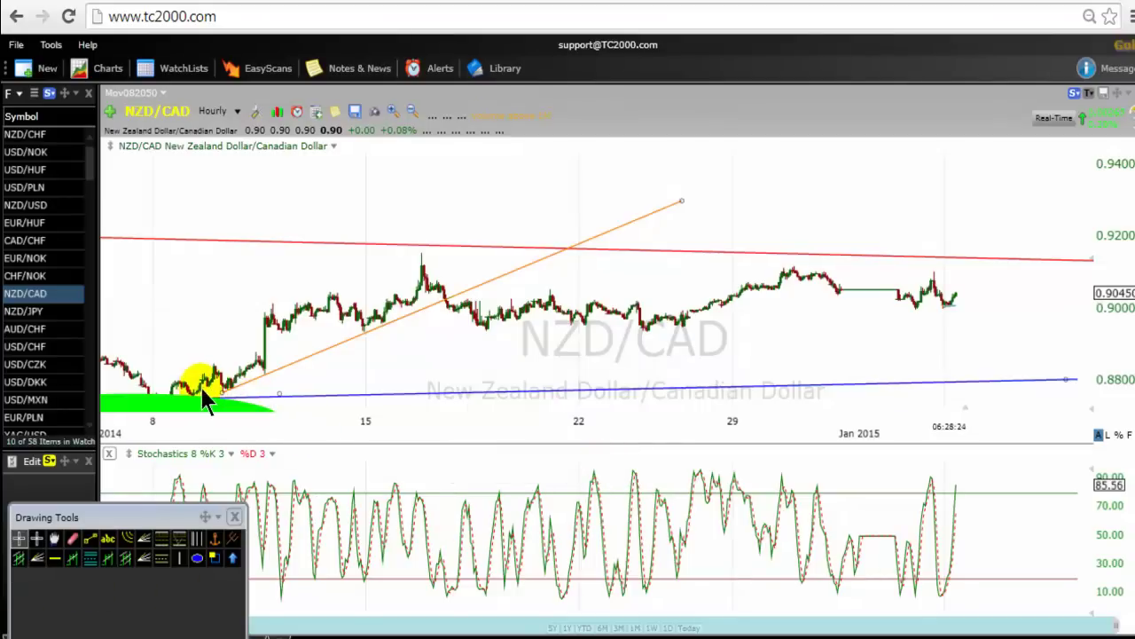
left_click(519, 271)
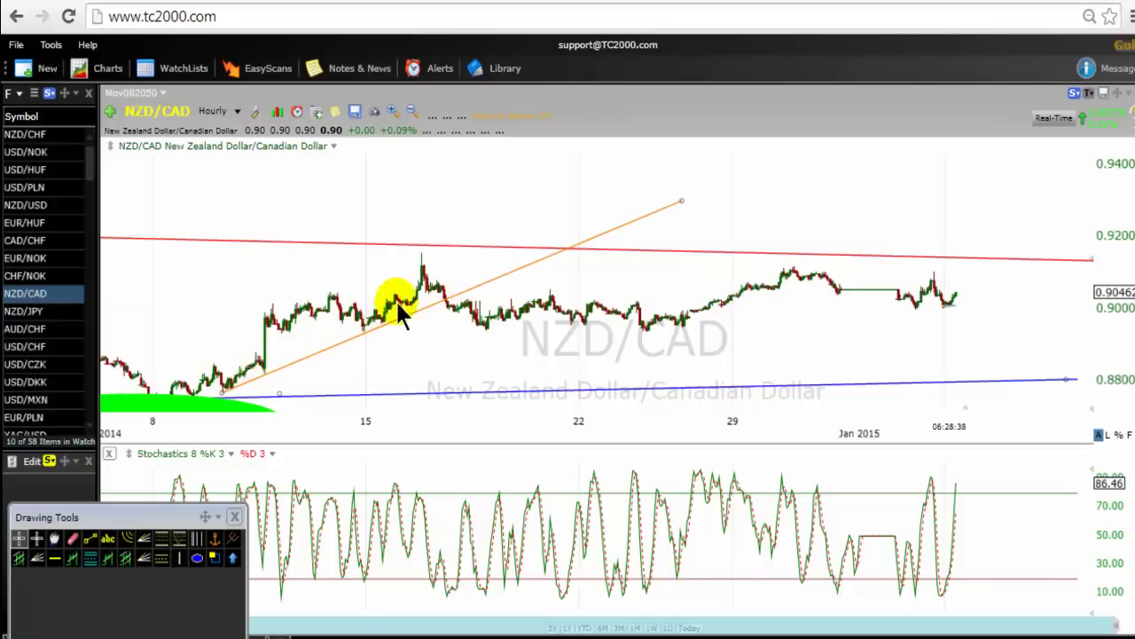
Draw a second rising trend line over the December highs, roughly parallel to the orange one and touching the mid-December peak.
mouse_move(423, 252)
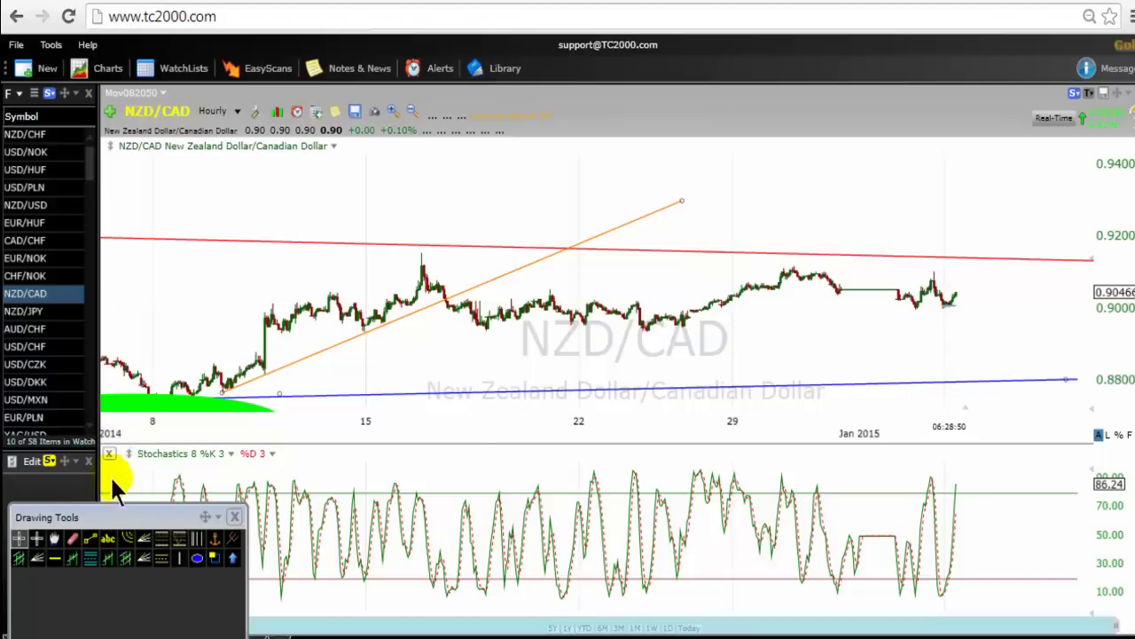
left_click(90, 539)
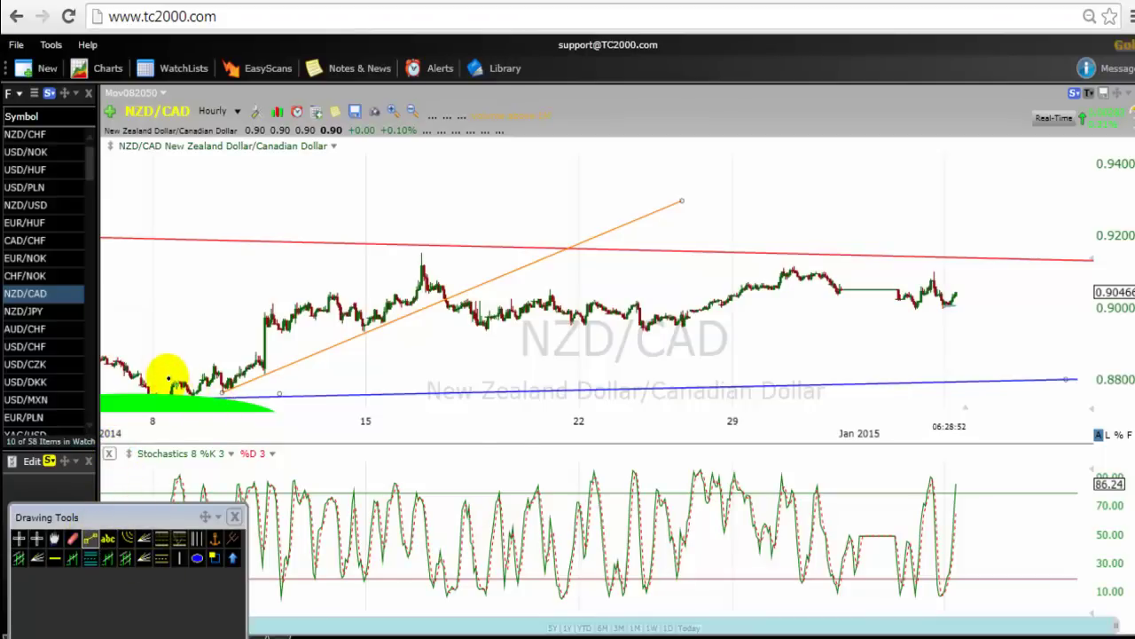
left_click_drag(164, 360, 576, 185)
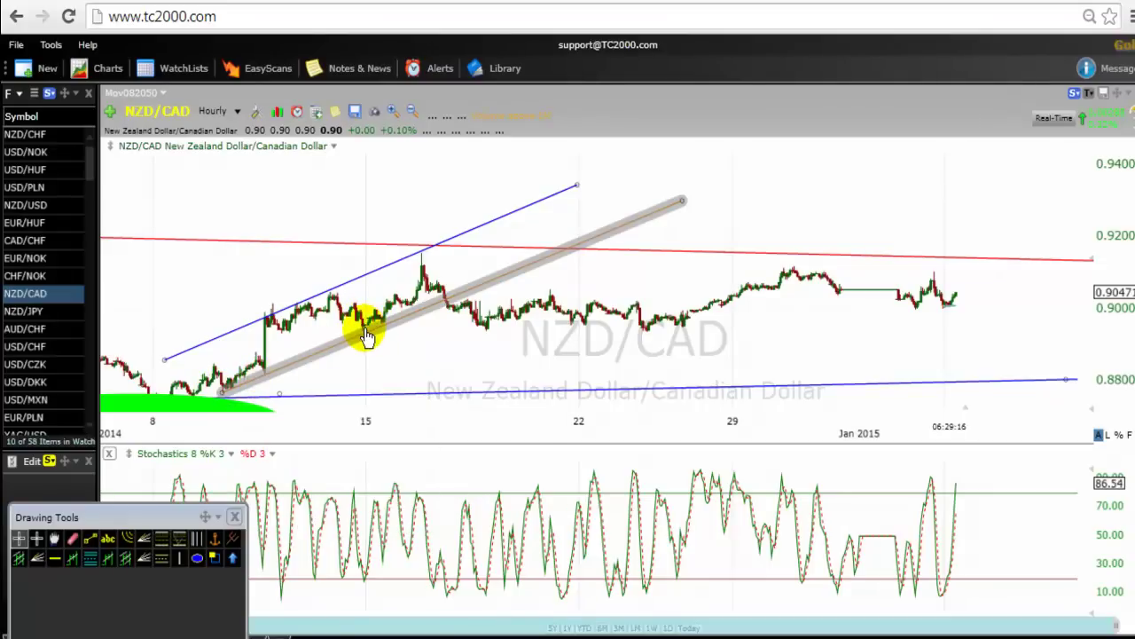
Mark the low near 15 December on the orange line and the following peak at the red line with small ellipses.
mouse_move(373, 335)
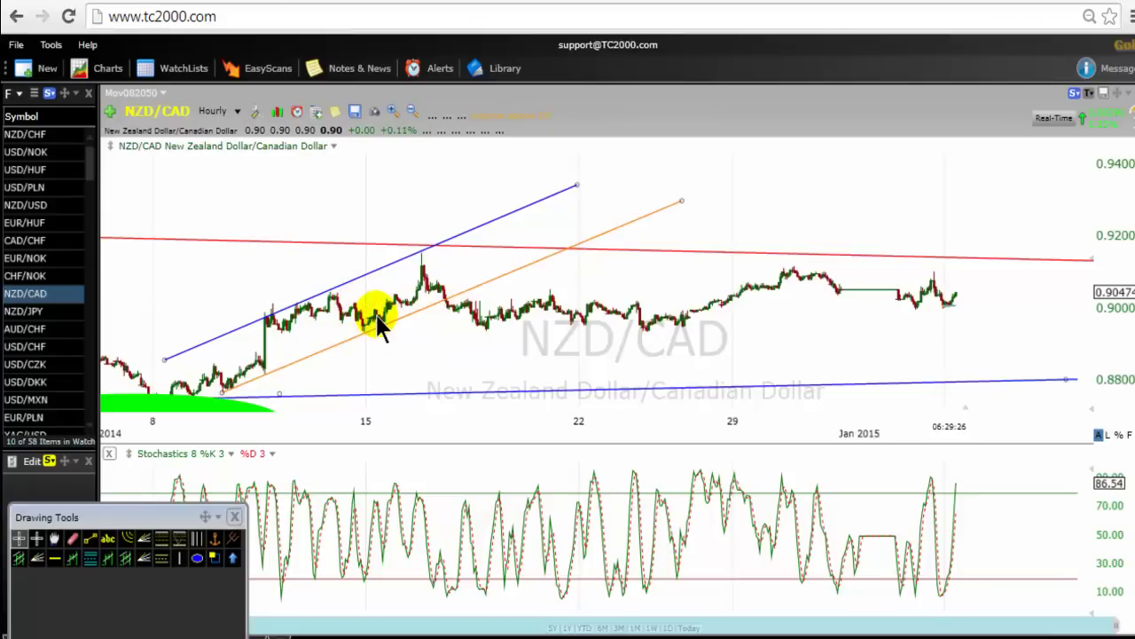
left_click(197, 557)
mouse_move(400, 325)
left_mouse_down()
mouse_move(362, 337)
mouse_move(364, 354)
left_mouse_up()
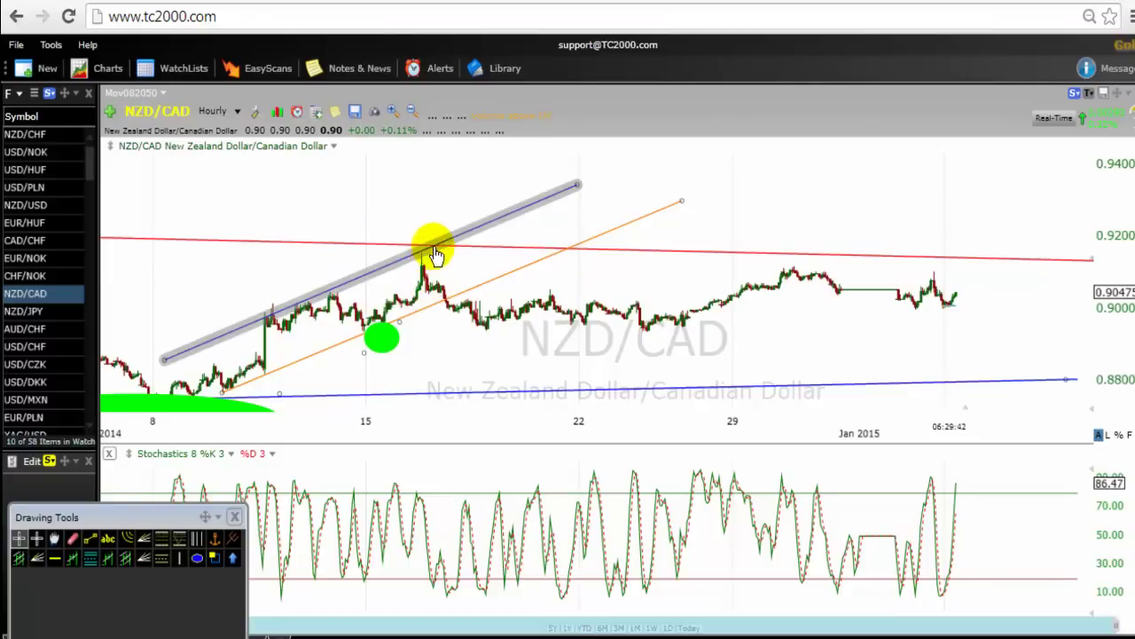
mouse_move(527, 257)
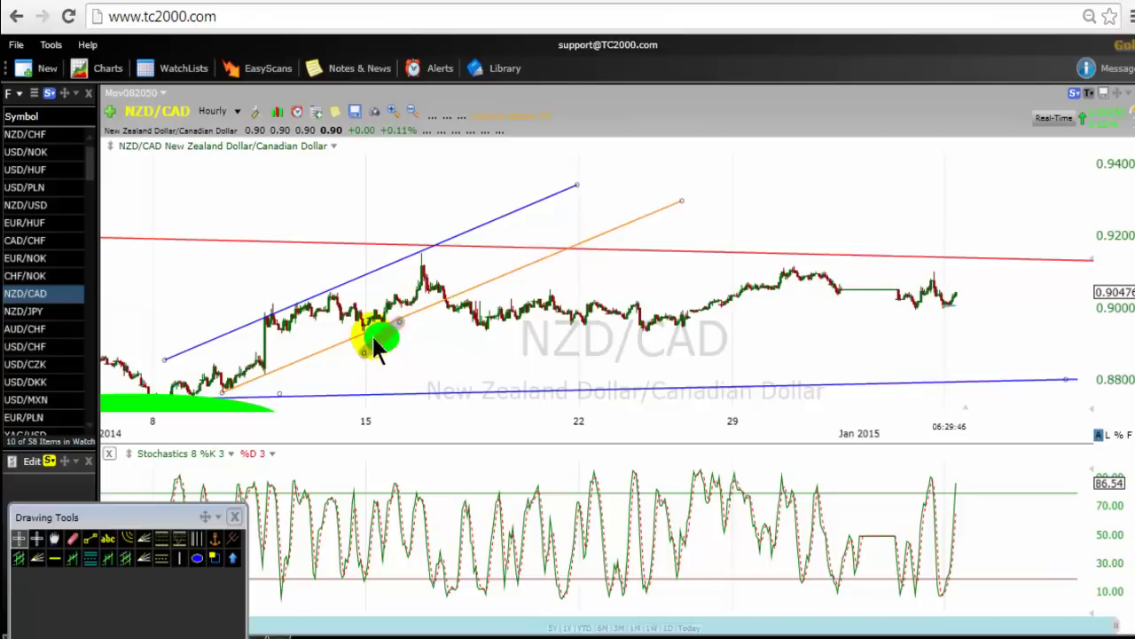
mouse_move(375, 349)
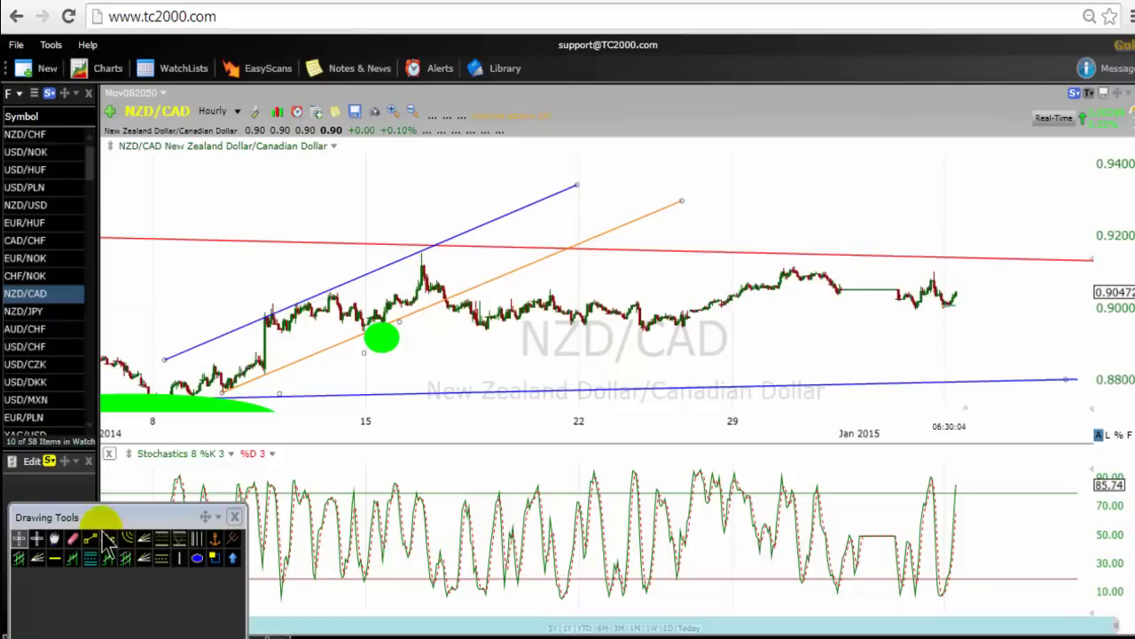
left_click(197, 557)
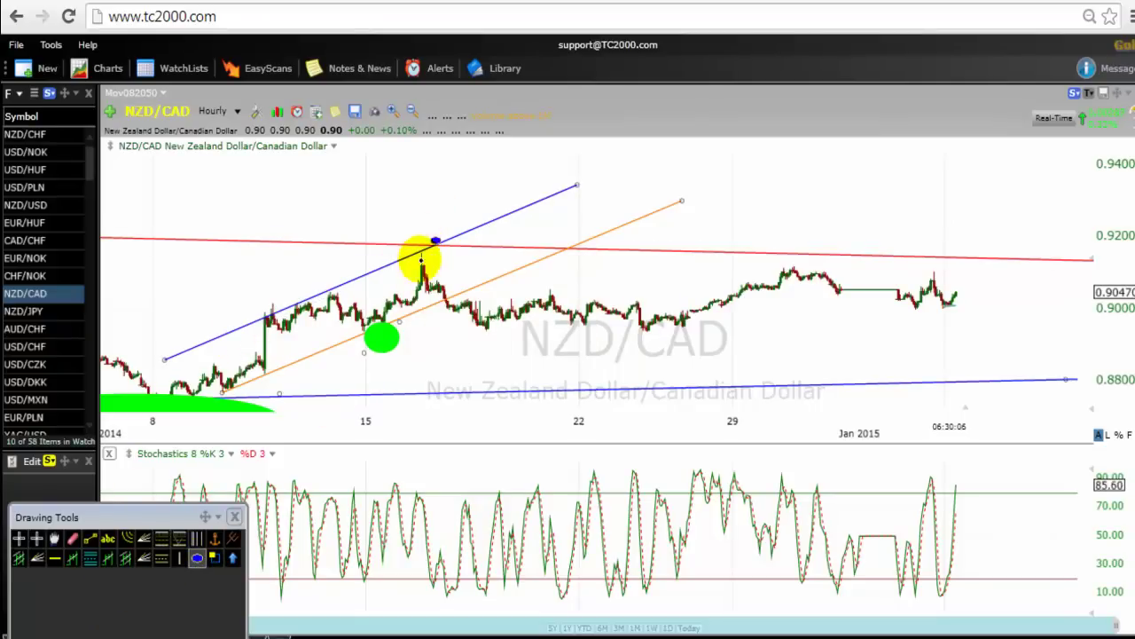
left_click_drag(419, 229, 407, 261)
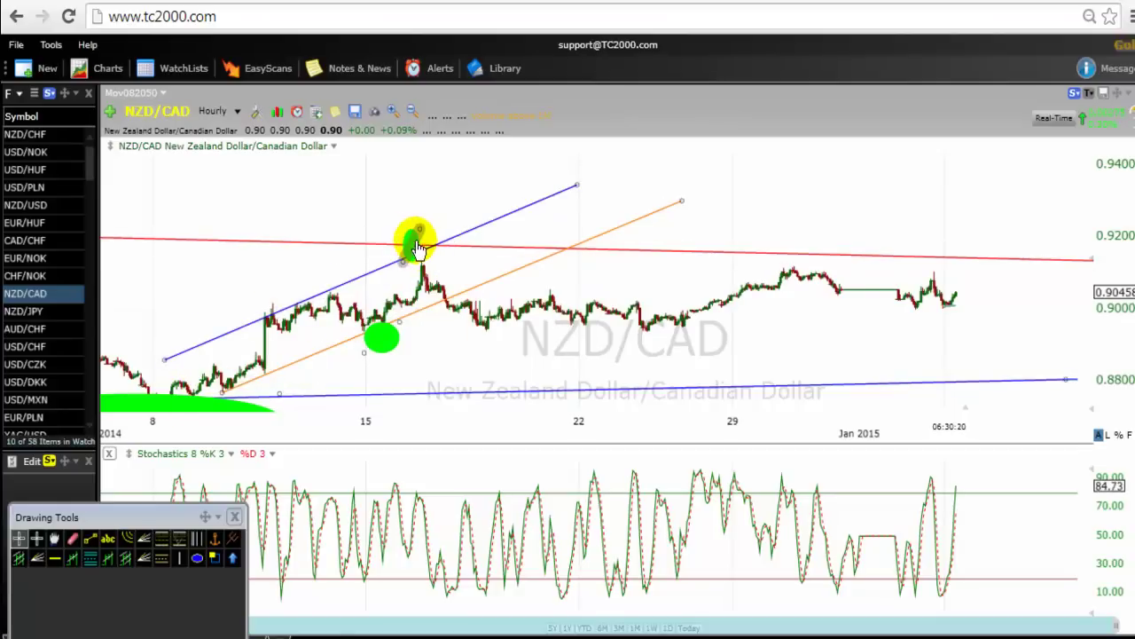
mouse_move(416, 246)
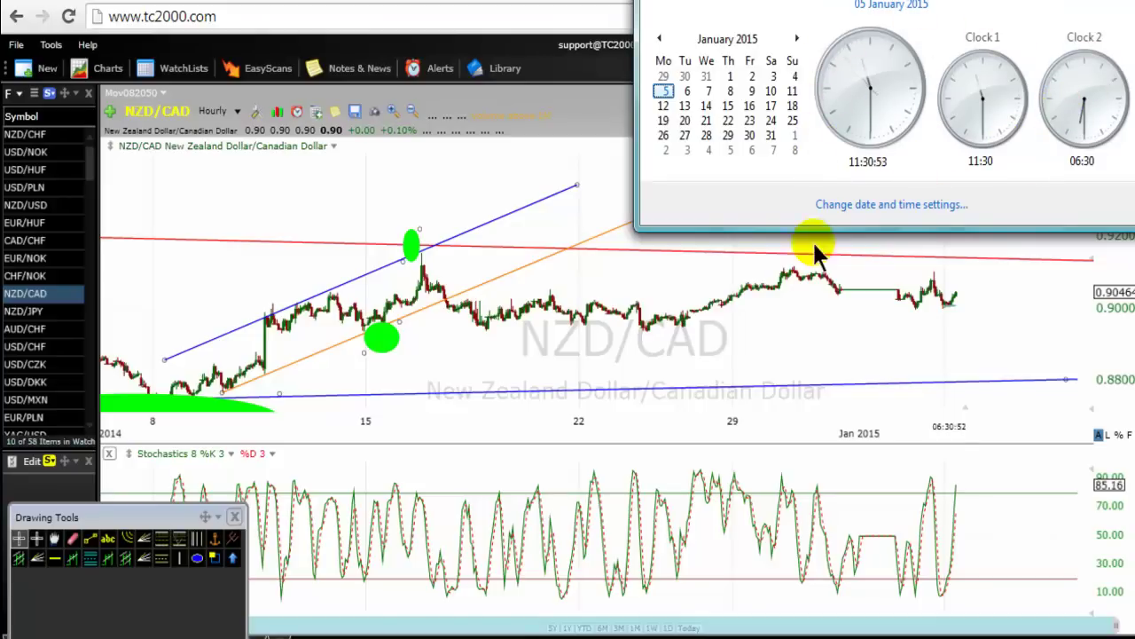
left_click(595, 293)
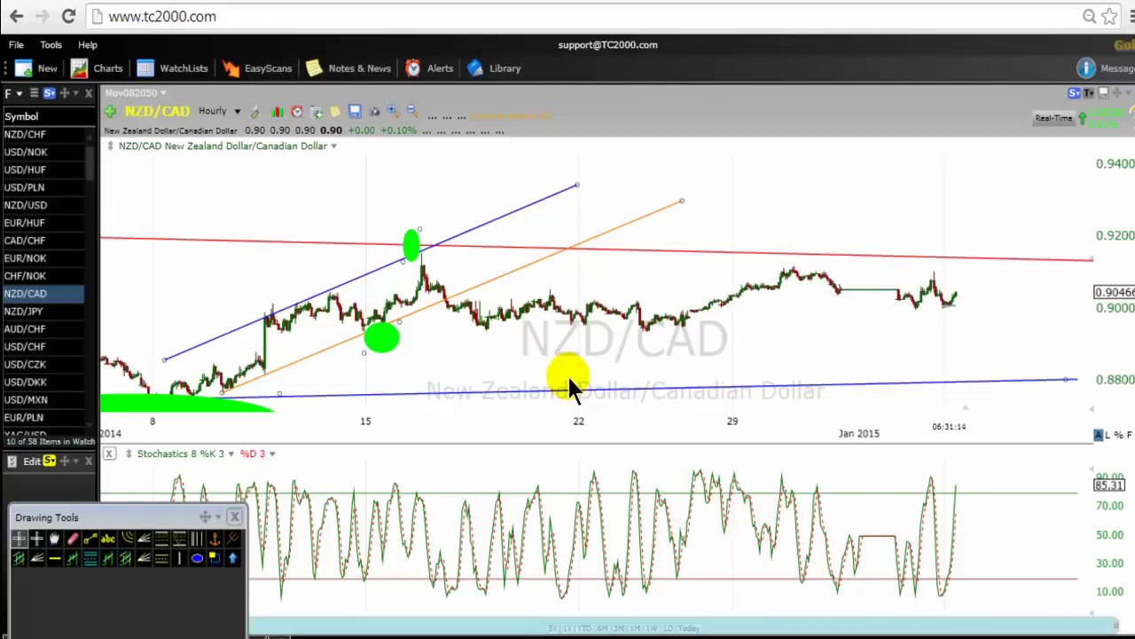
Change the color of the upper rising trend line to orange to match the lower channel line.
left_click(362, 282)
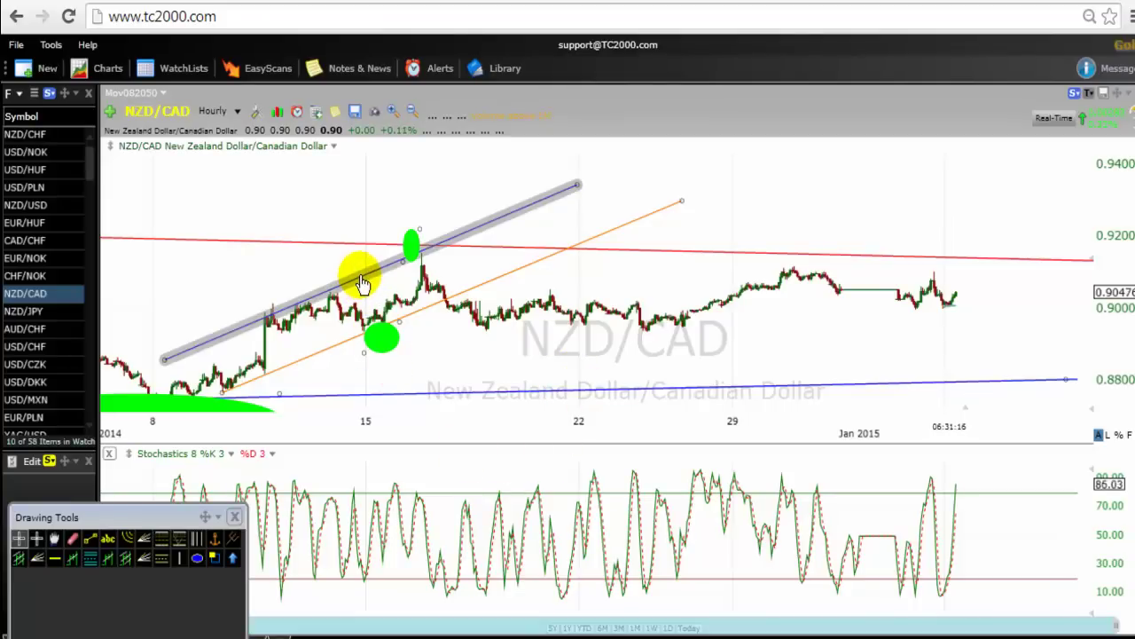
right_click(371, 274)
left_click(404, 290)
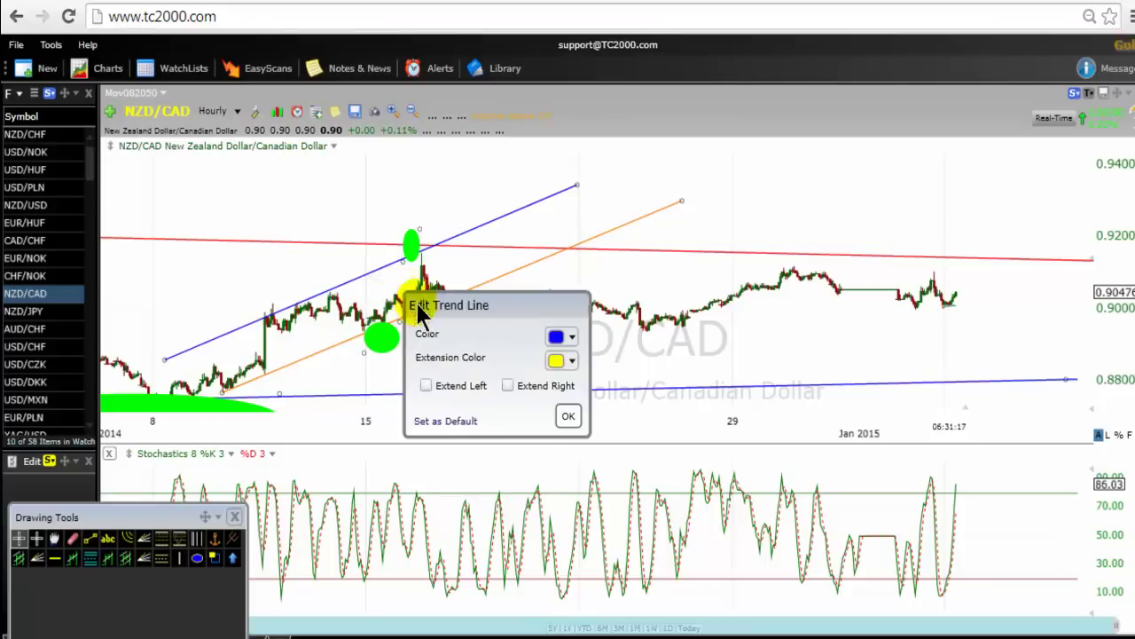
left_click(559, 336)
left_click(602, 455)
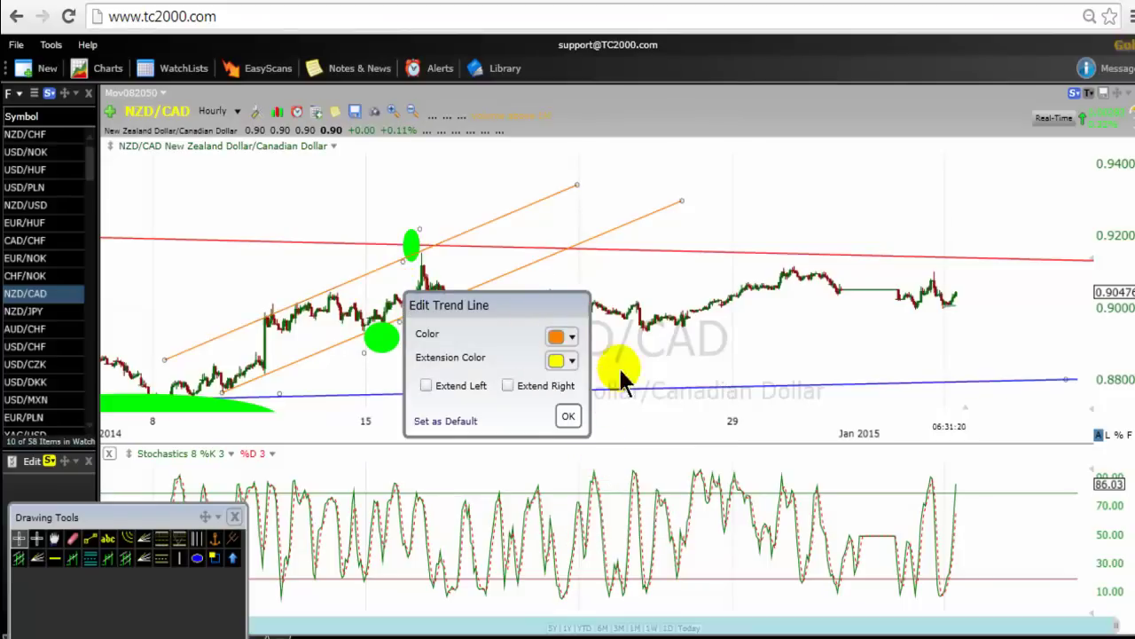
left_click(680, 275)
left_click(280, 342)
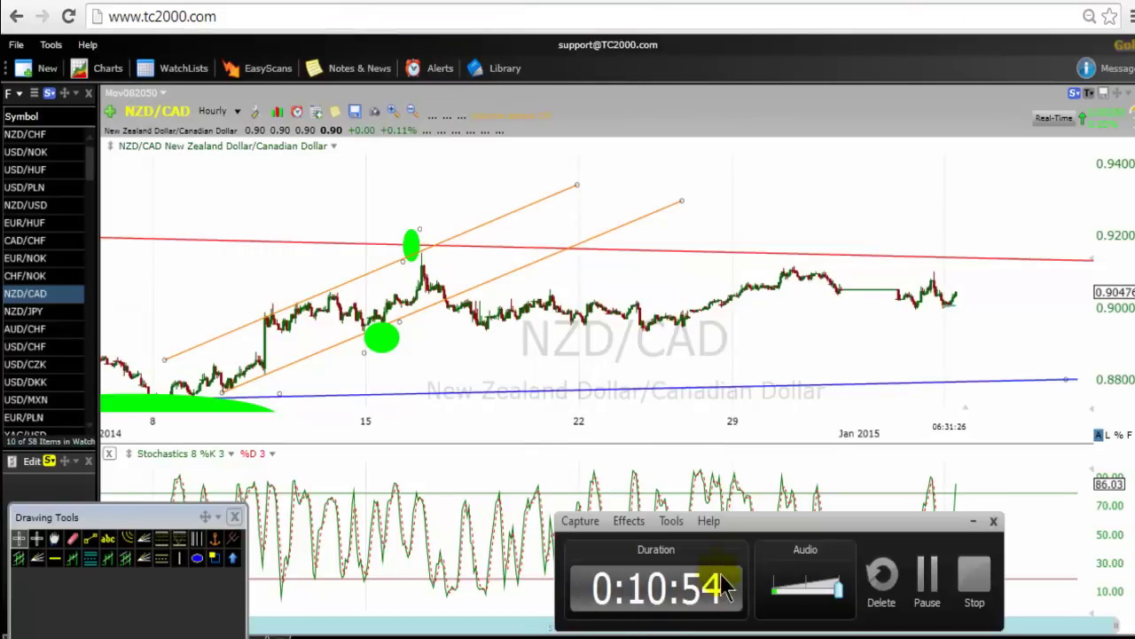
left_click(973, 523)
Draw a falling channel with one trend line from the mid-December peak over the highs and a parallel one through the low beneath them.
left_click(90, 538)
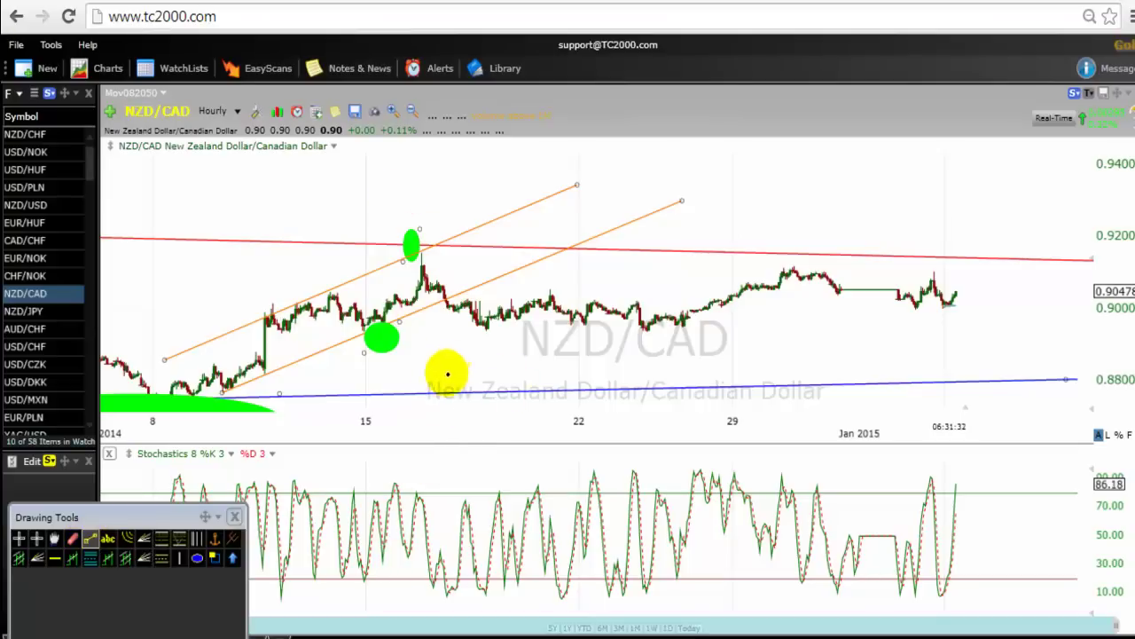
left_click_drag(422, 263, 933, 380)
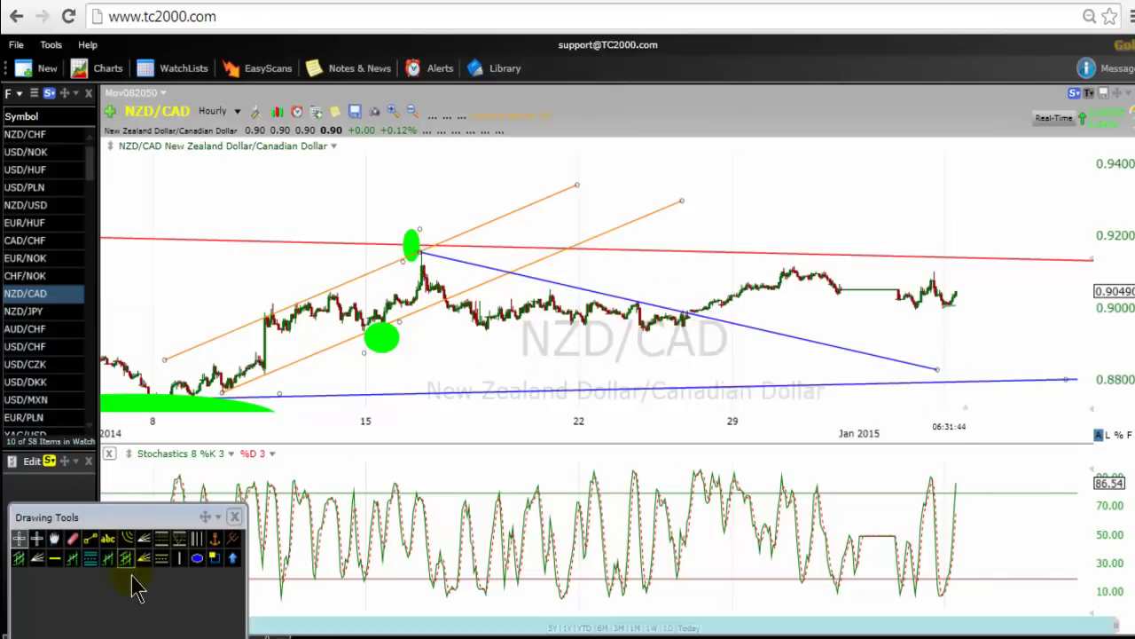
left_click(90, 538)
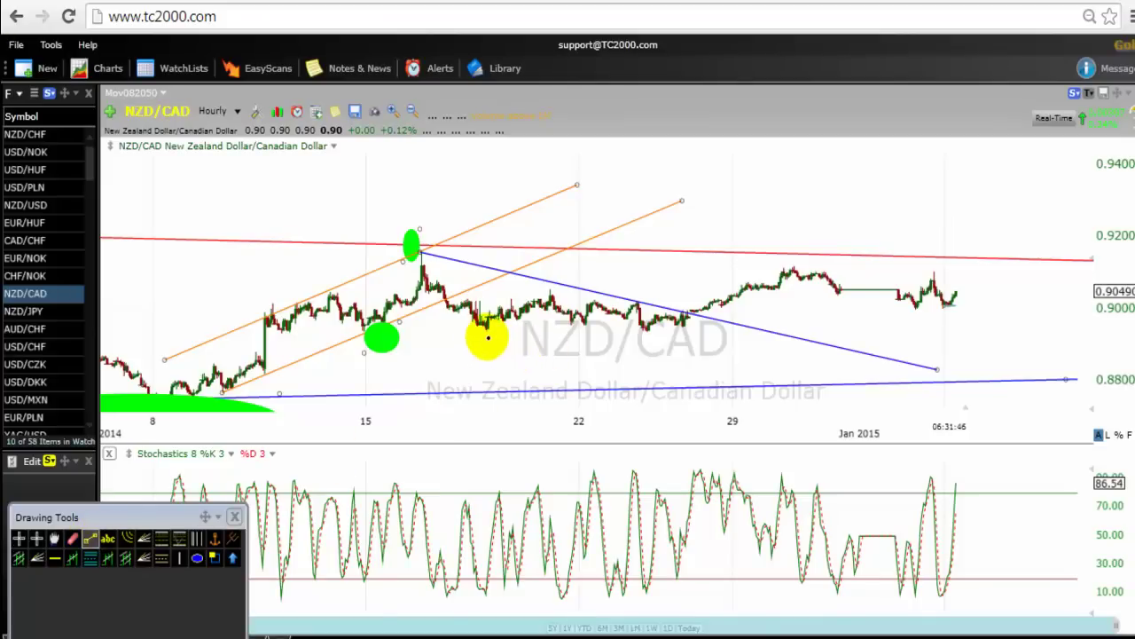
mouse_move(485, 325)
left_mouse_down()
mouse_move(736, 367)
mouse_move(730, 393)
mouse_move(740, 383)
mouse_move(766, 390)
mouse_move(760, 347)
mouse_move(767, 393)
left_mouse_up()
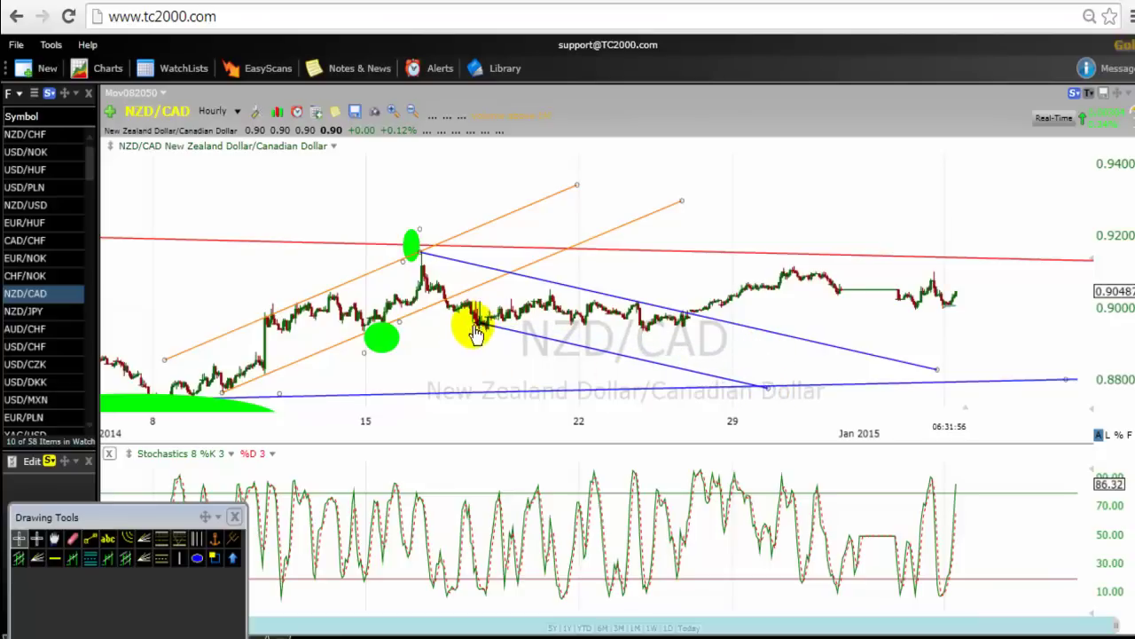
left_click_drag(474, 328, 391, 301)
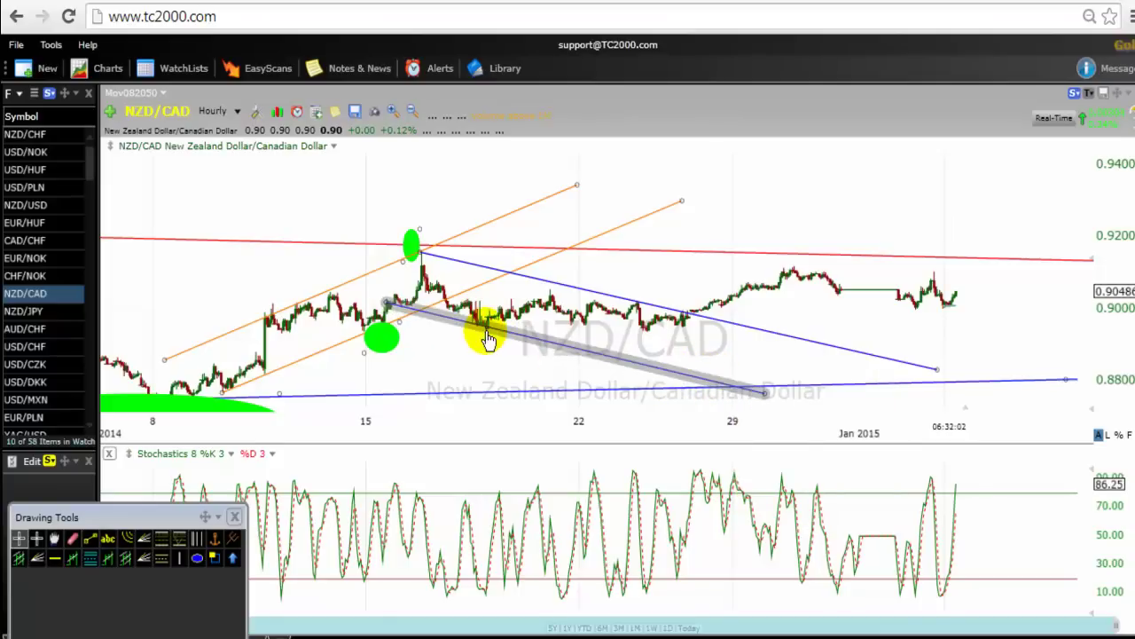
left_click_drag(761, 394, 763, 397)
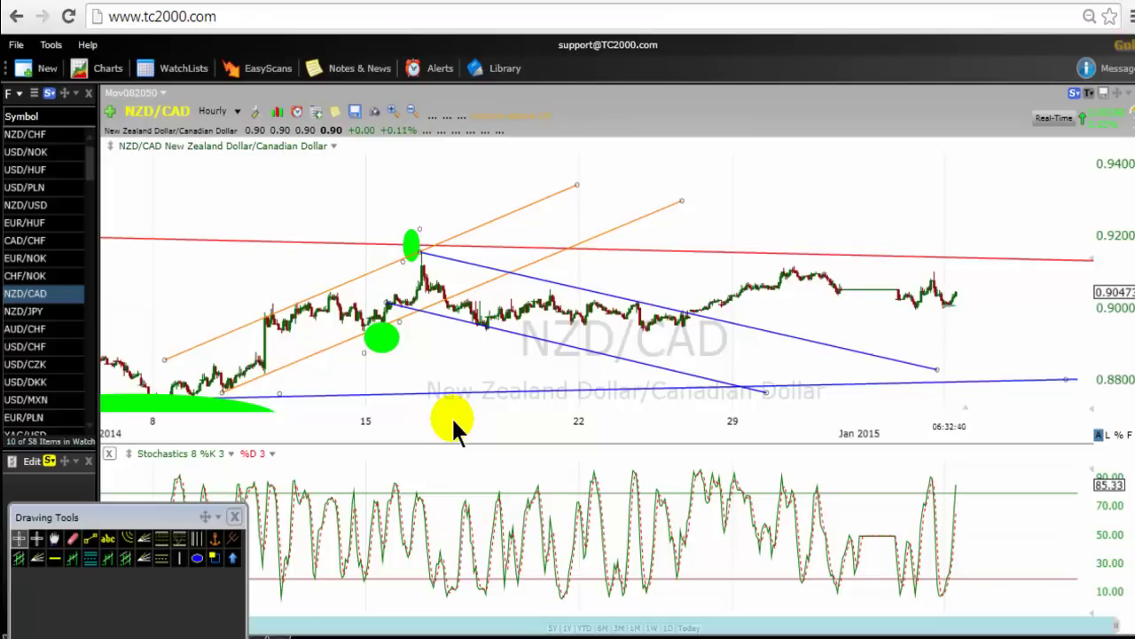
Draw a rising trend line from the last low before 29 December to just beyond the latest price bars.
left_click(363, 241)
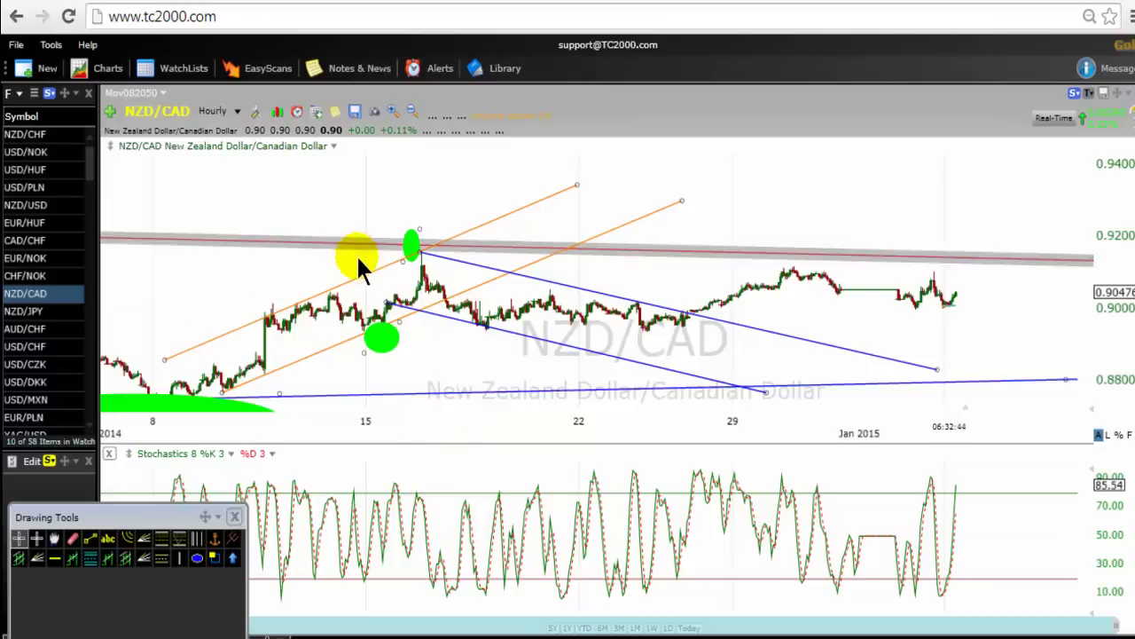
mouse_move(366, 252)
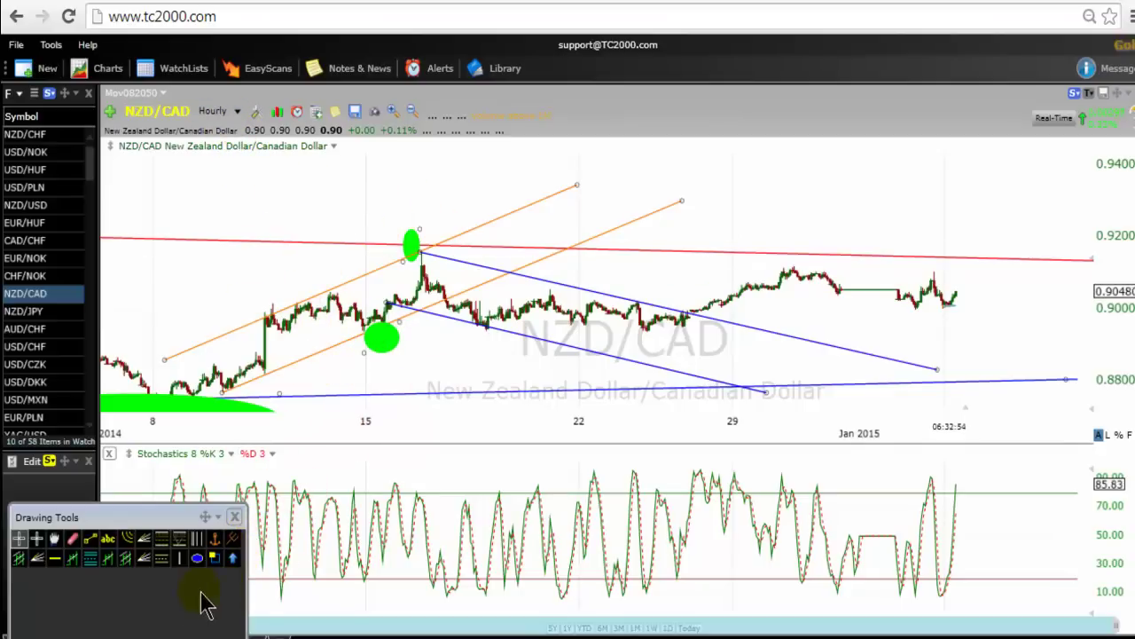
left_click(89, 538)
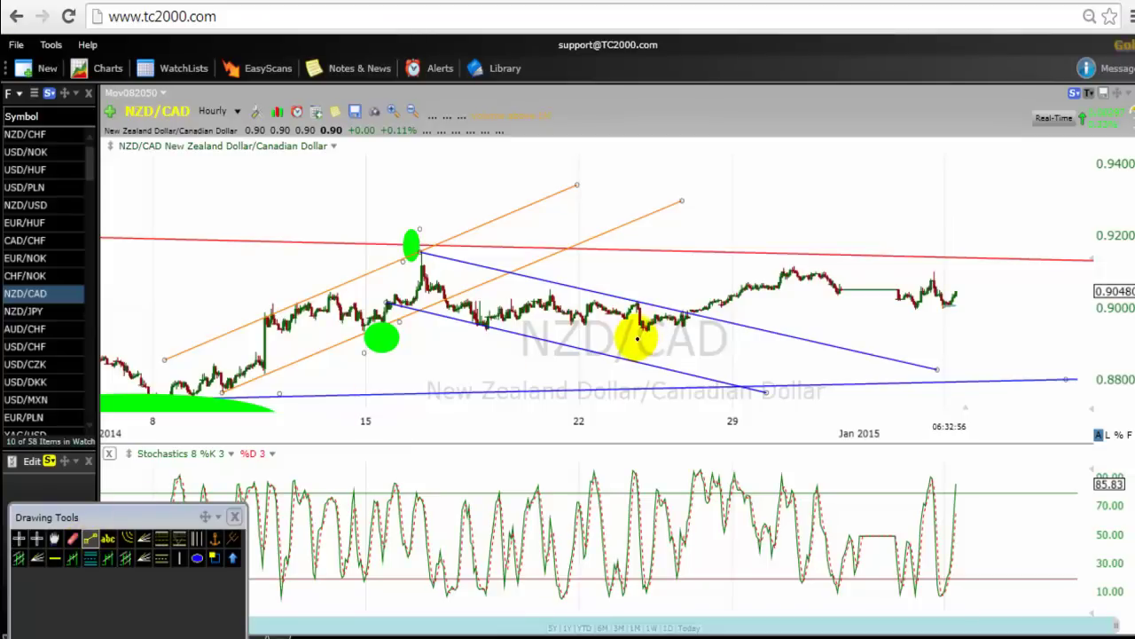
mouse_move(646, 329)
left_mouse_down()
mouse_move(971, 294)
mouse_move(985, 271)
left_mouse_up()
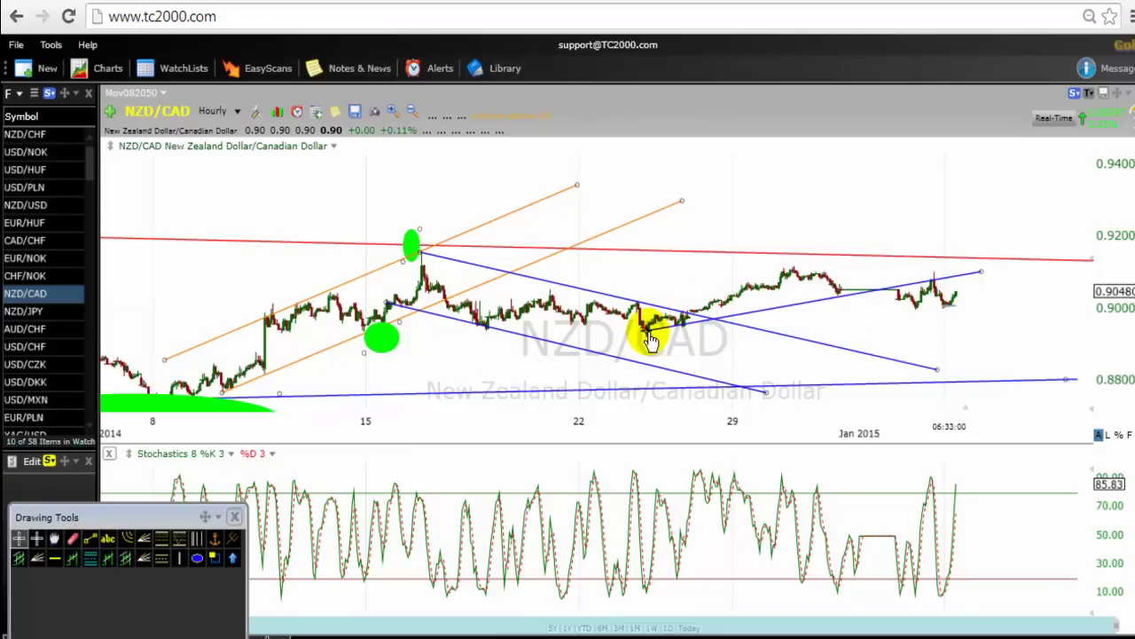
Lower the start of the rising trend line beneath the late-December low and draw a parallel trend line over the highs above it.
left_click_drag(654, 327, 654, 344)
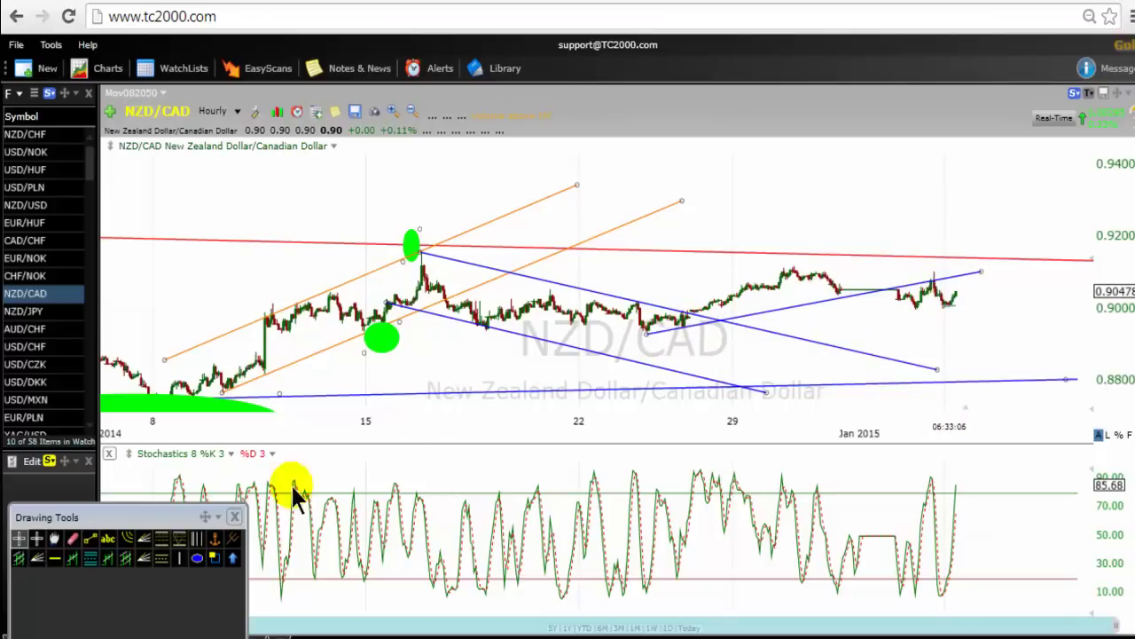
left_click(89, 538)
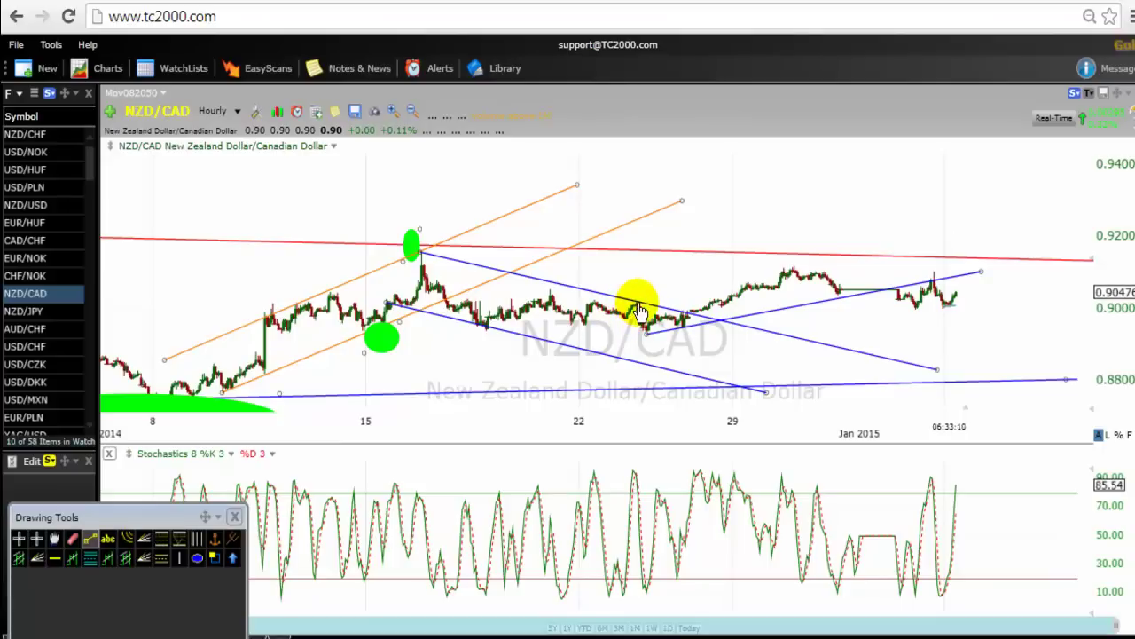
left_click_drag(638, 295, 962, 235)
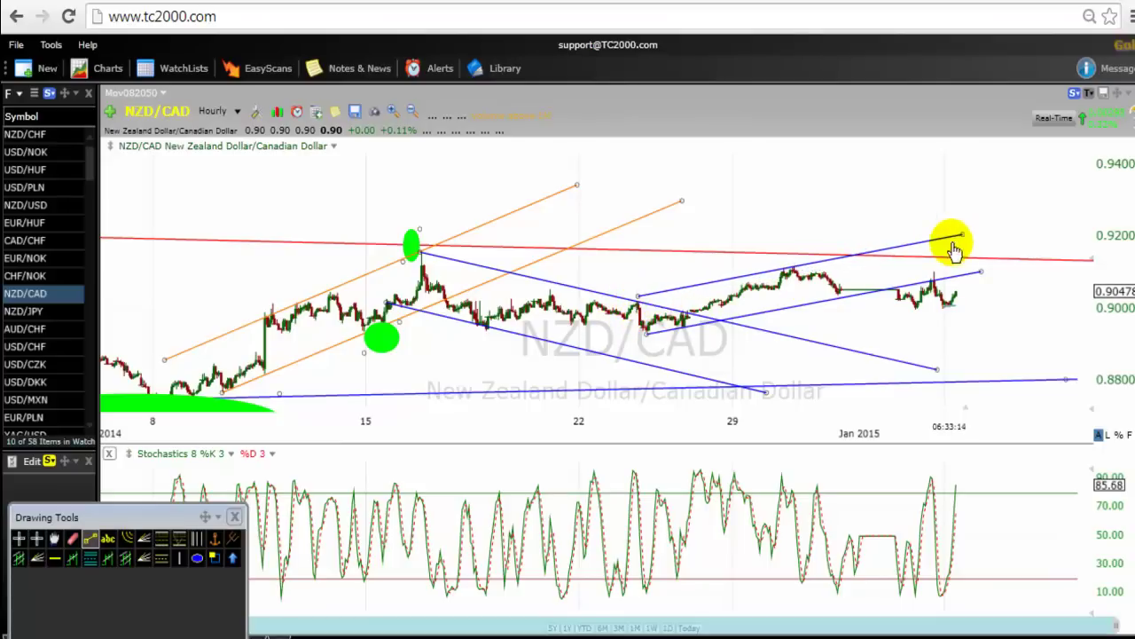
Change the color of both falling channel lines from the mid-December peak and low to orange.
right_click(576, 288)
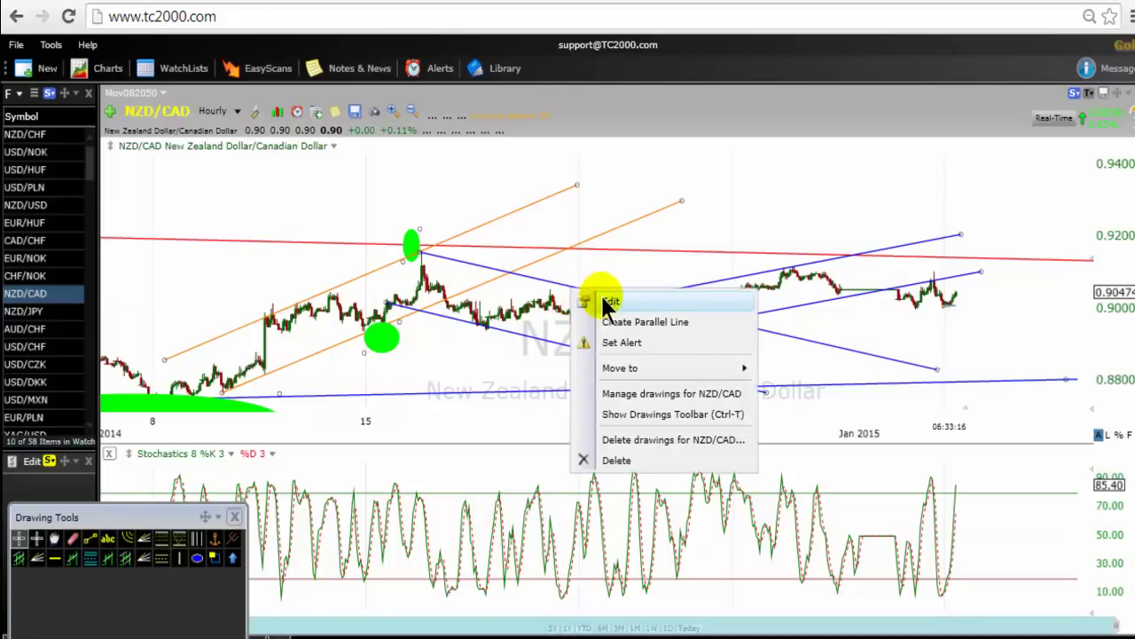
left_click(611, 302)
left_click(761, 349)
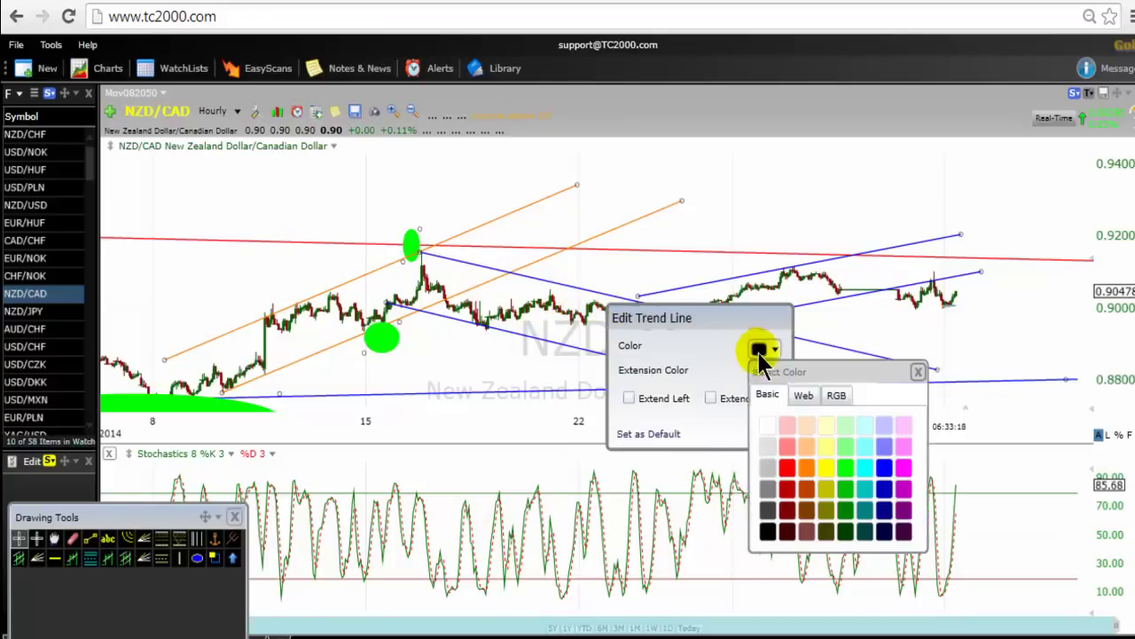
left_click(804, 465)
left_click(770, 424)
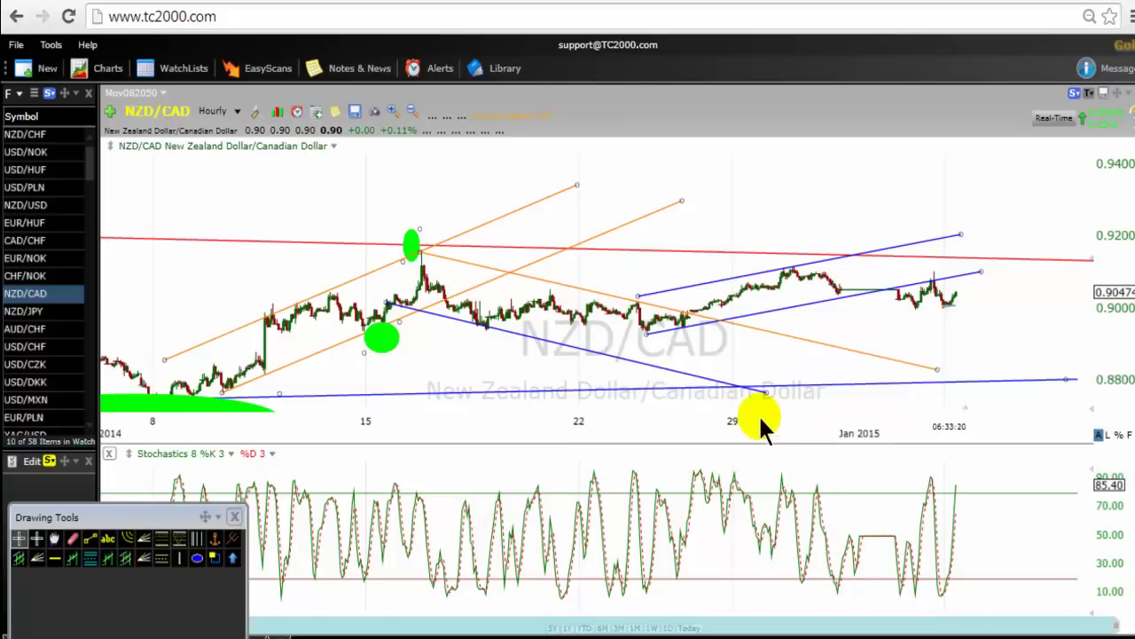
right_click(640, 366)
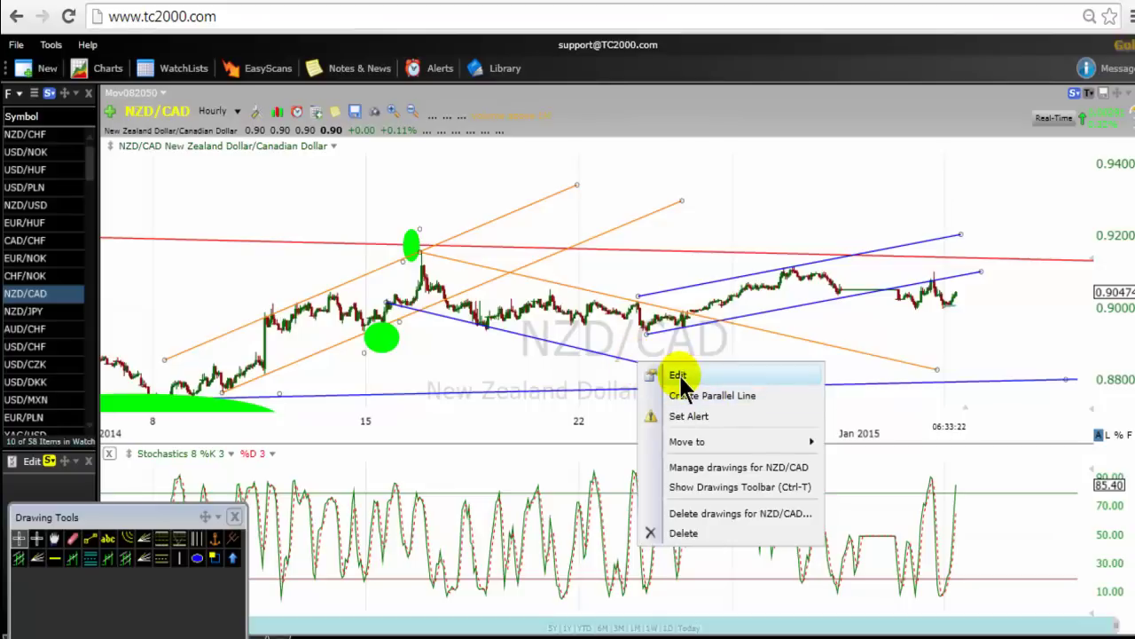
left_click(680, 377)
left_click(837, 423)
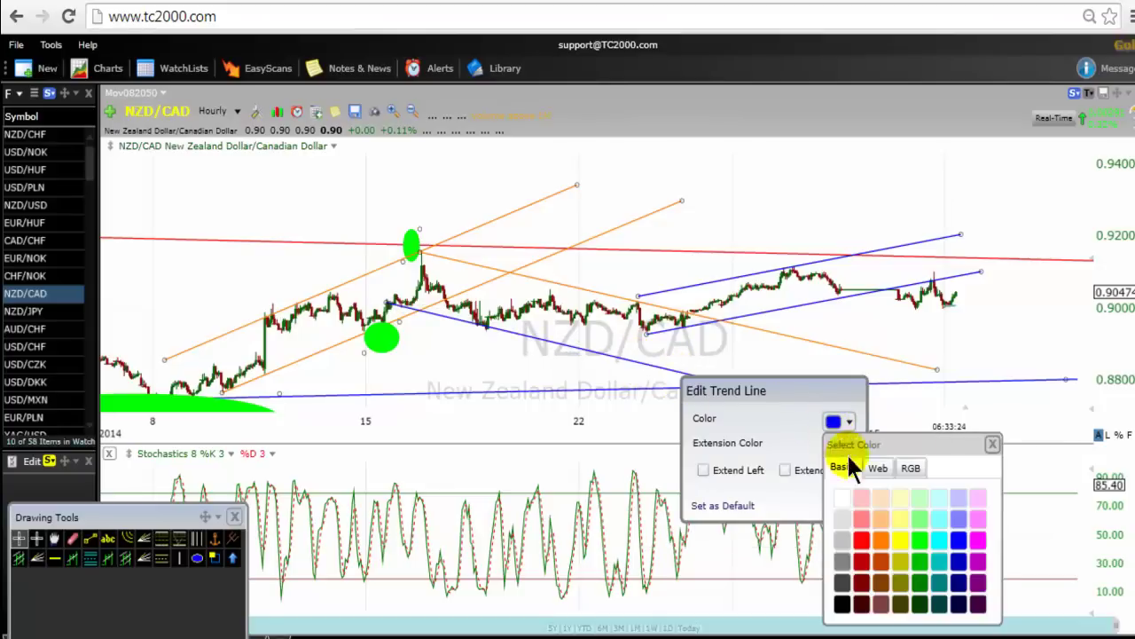
left_click(880, 539)
left_click(843, 502)
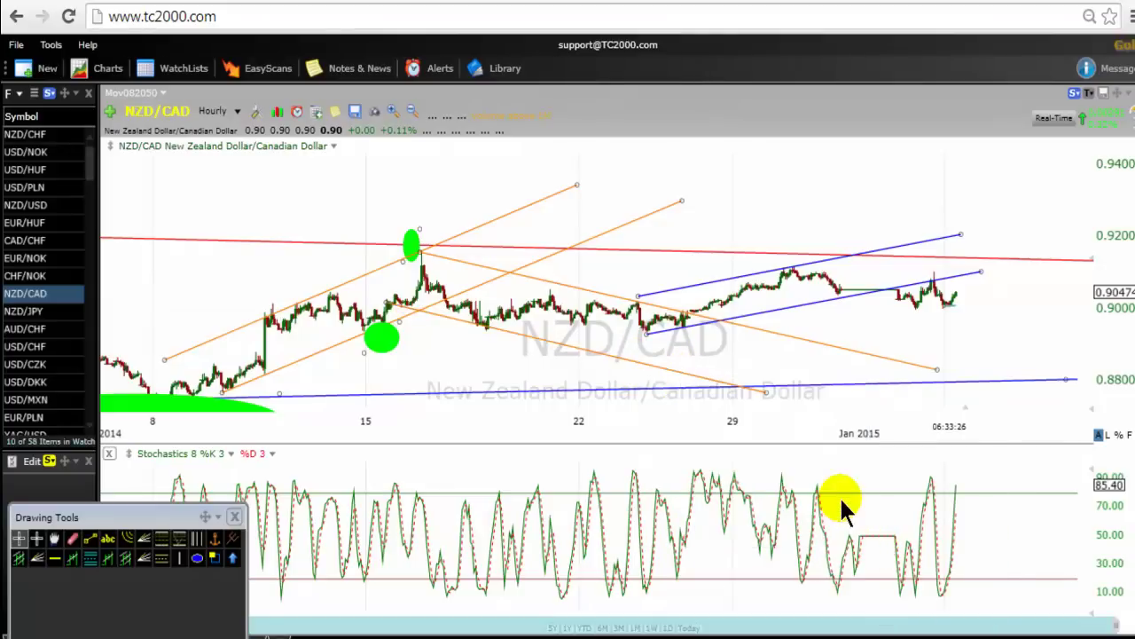
Change the color of the upper and lower lines of the latest rising channel to orange.
right_click(732, 284)
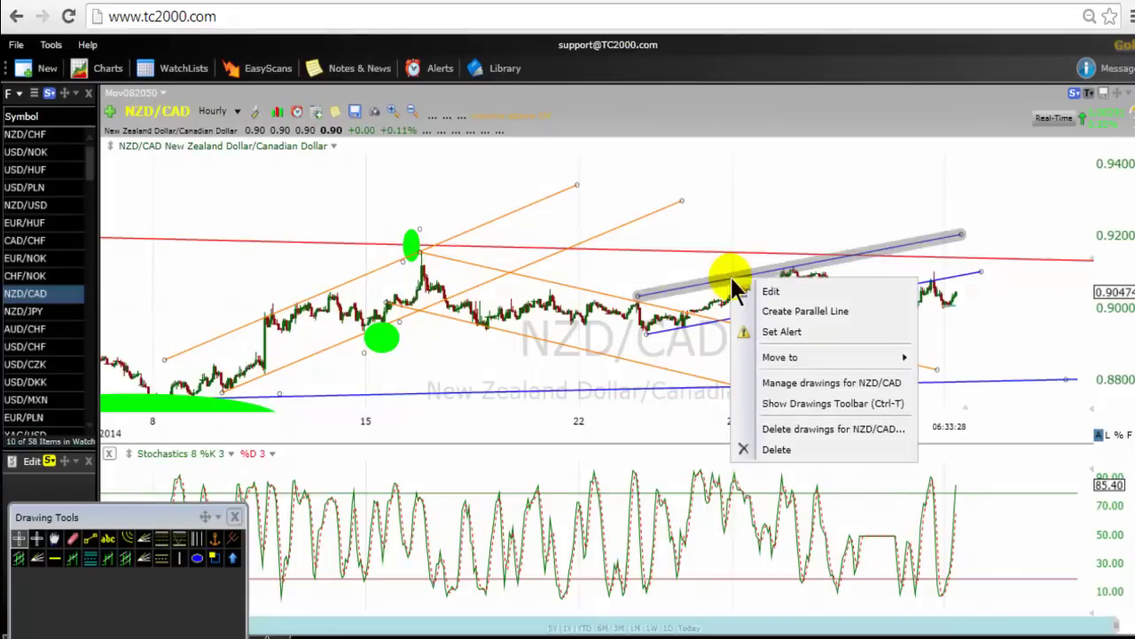
left_click(745, 293)
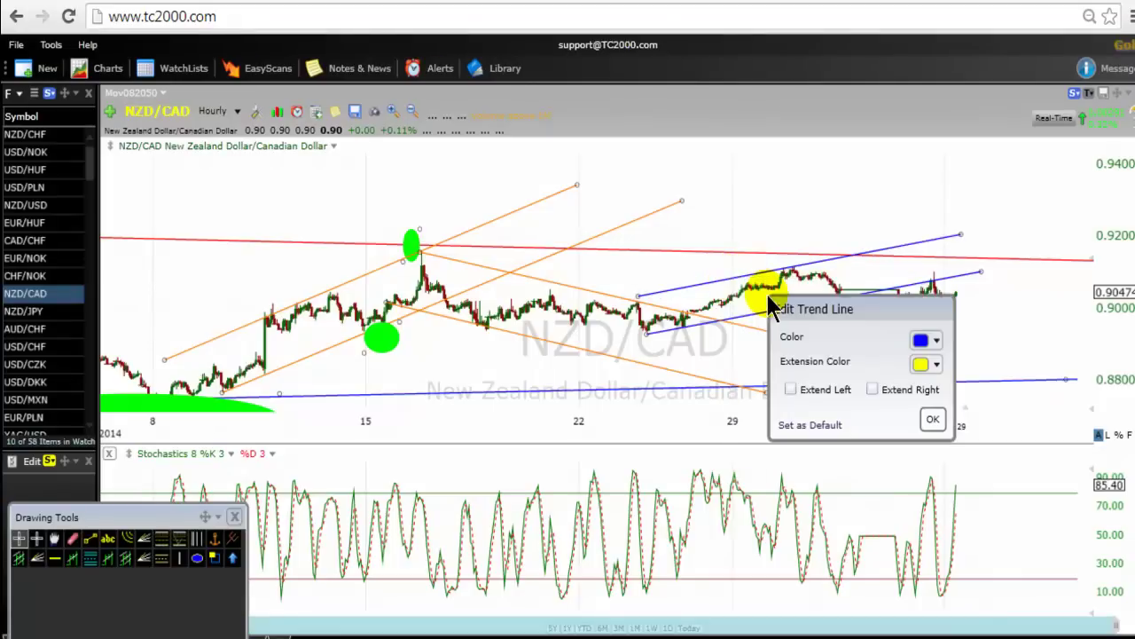
left_click(926, 342)
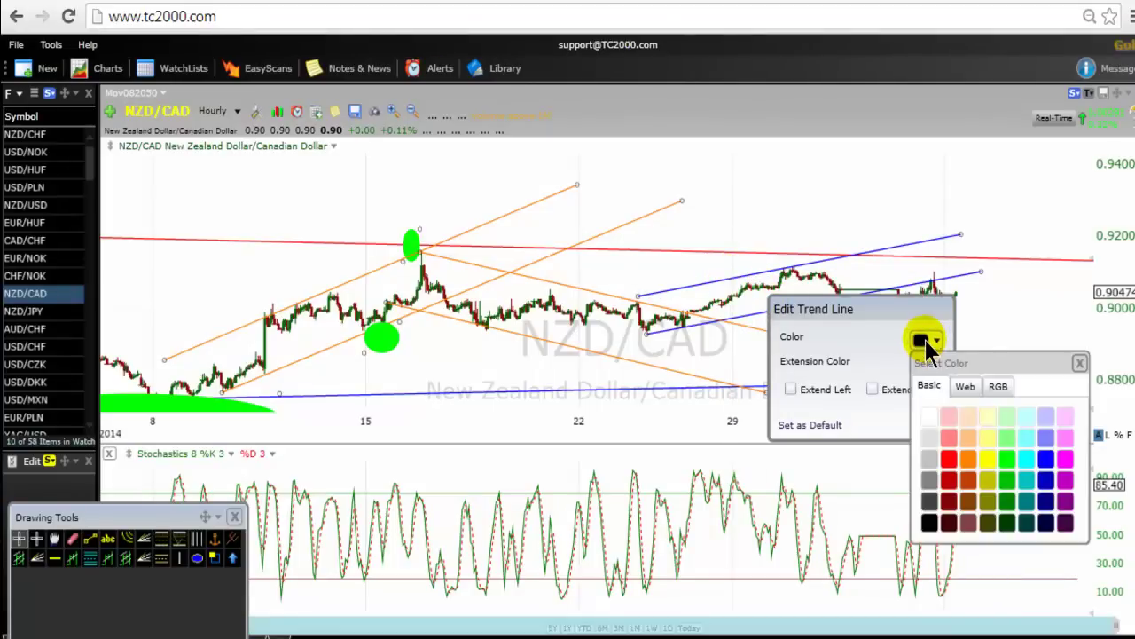
left_click(966, 459)
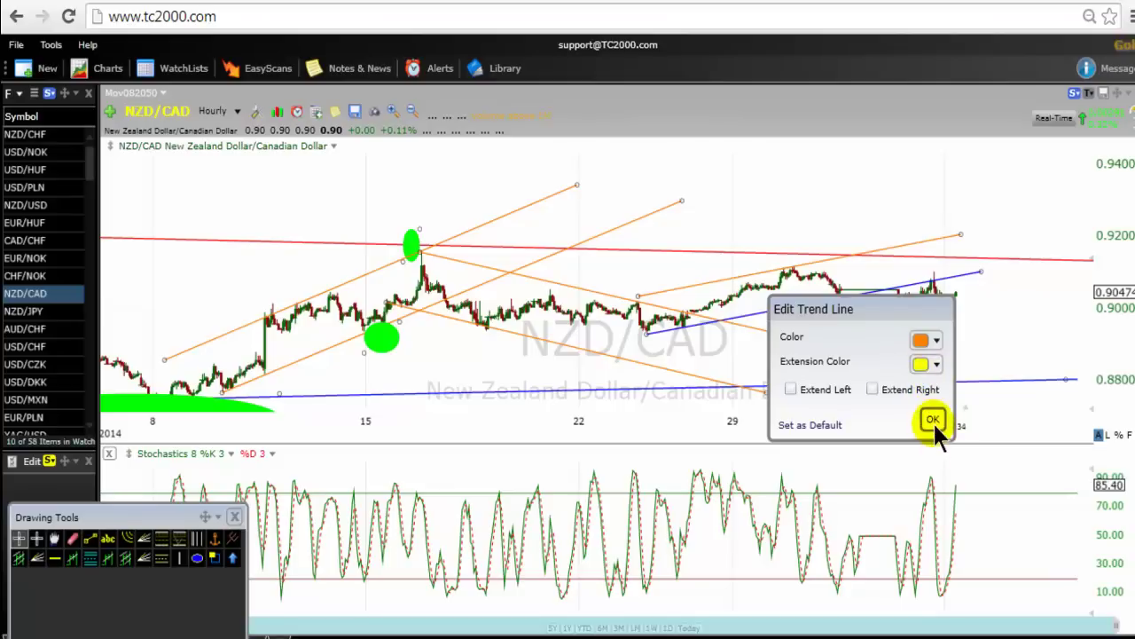
left_click(933, 422)
right_click(829, 311)
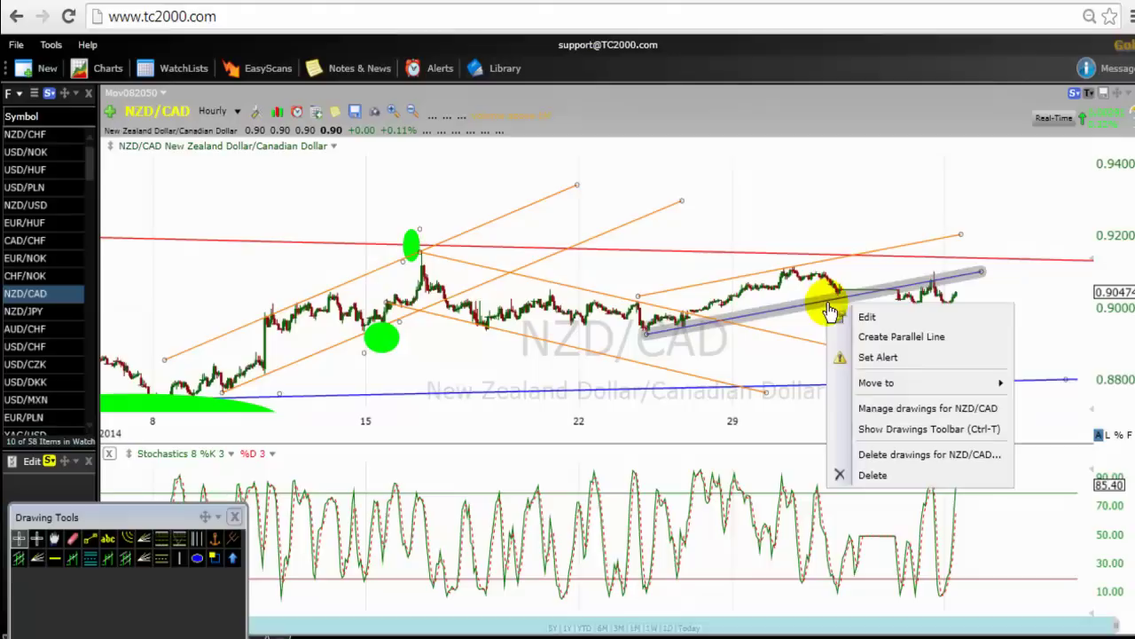
left_click(870, 320)
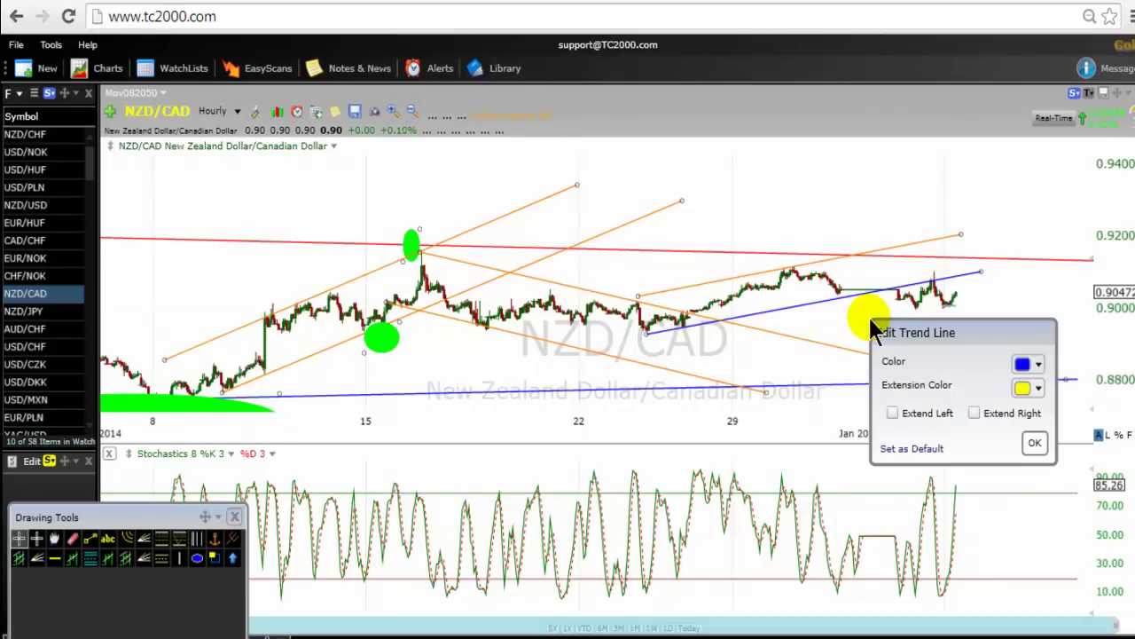
left_click(1024, 387)
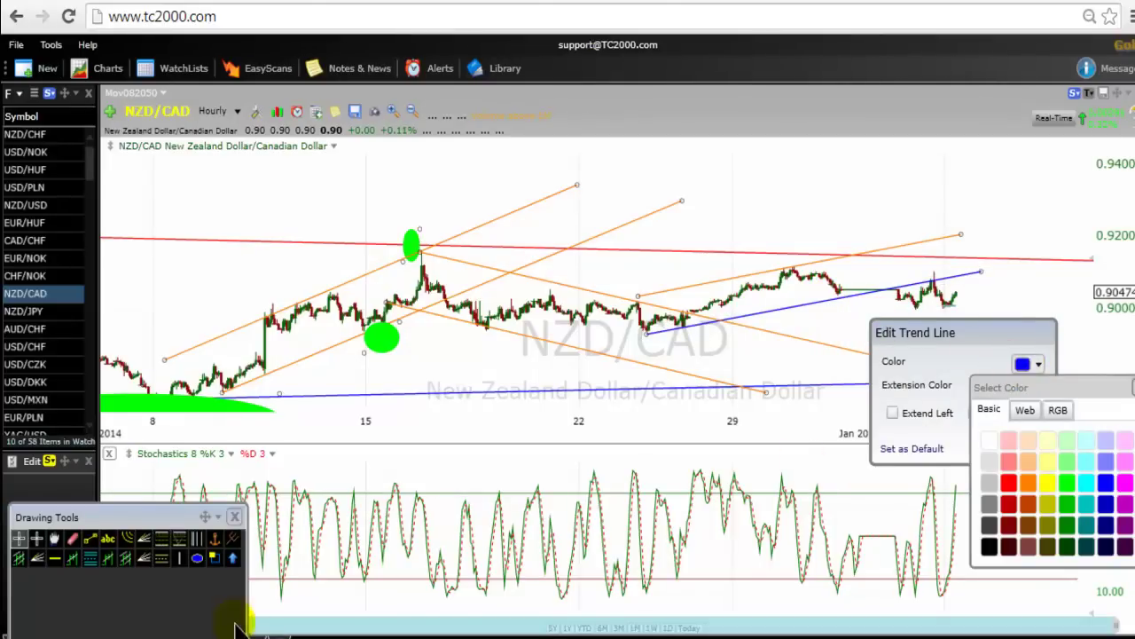
left_click(1028, 482)
left_click(1033, 445)
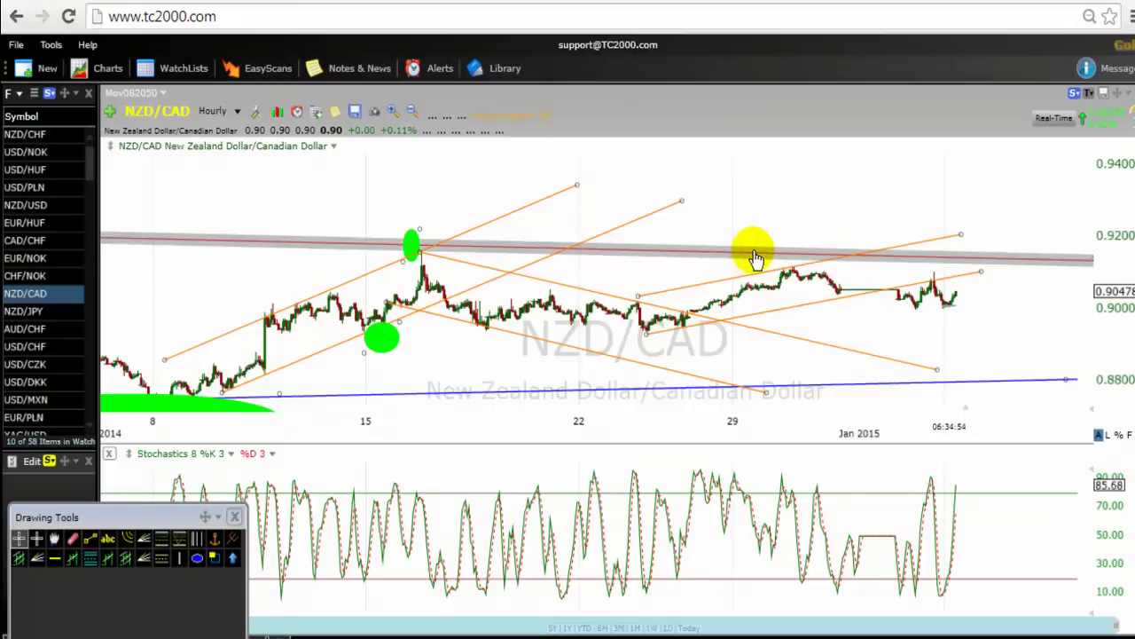
Switch the NZD/CAD chart to the Daily time frame.
left_click(237, 112)
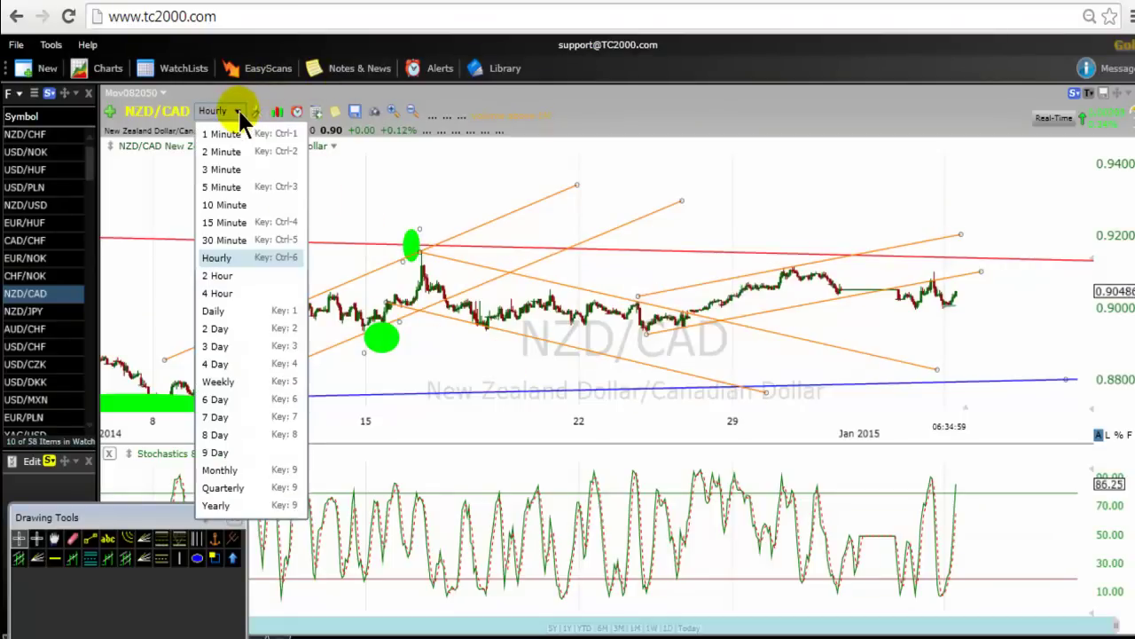
left_click(218, 308)
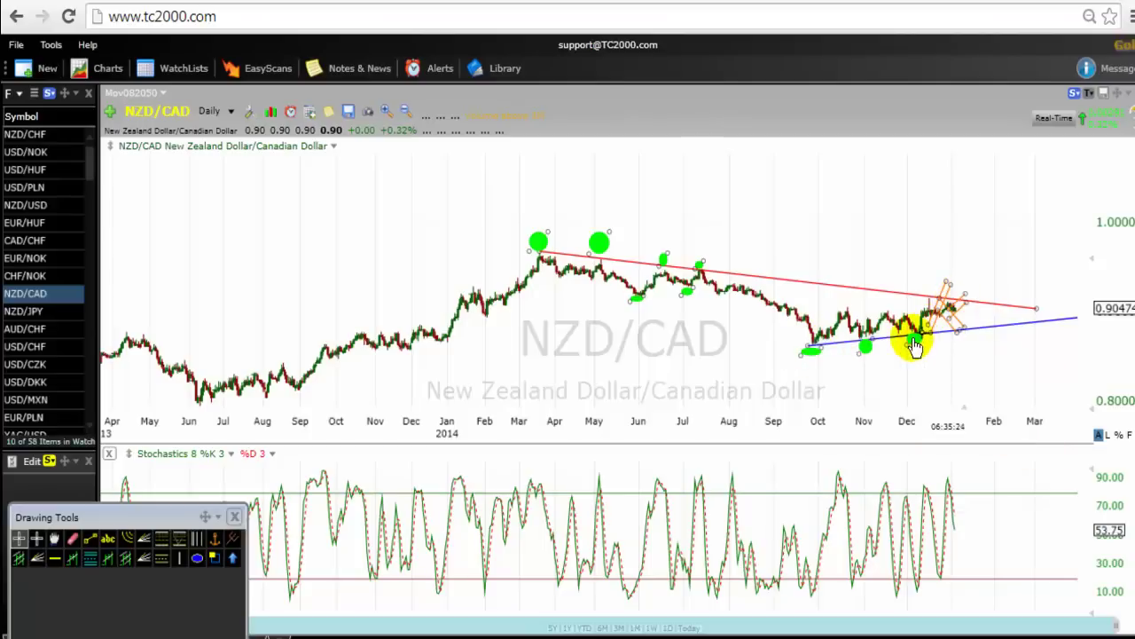
scroll(728, 234, "up", 5)
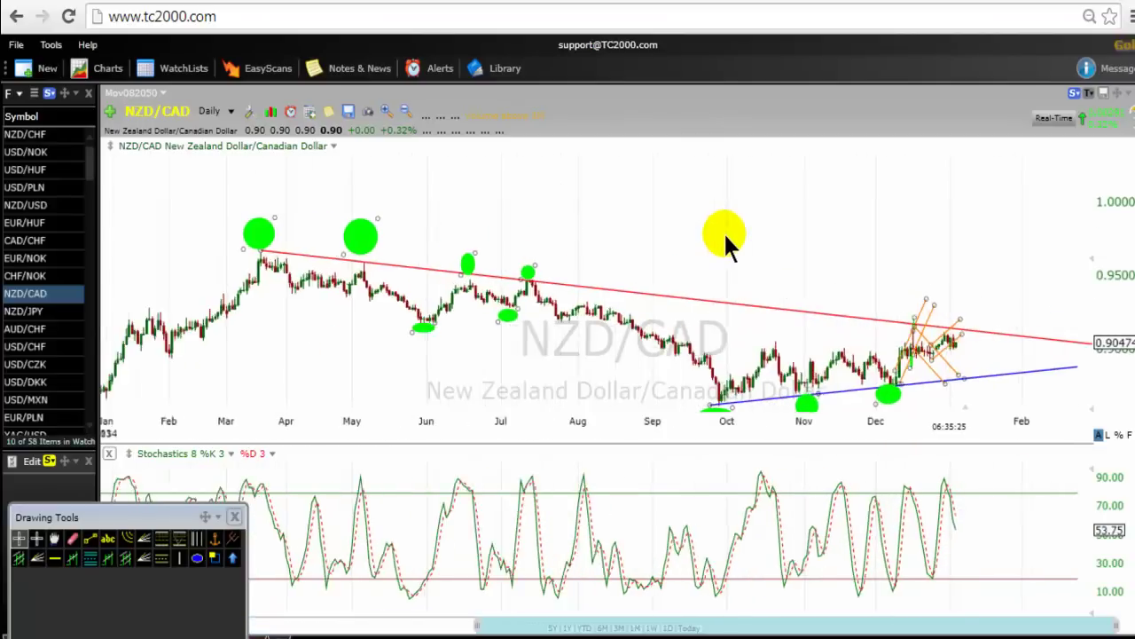
scroll(723, 232, "up", 1)
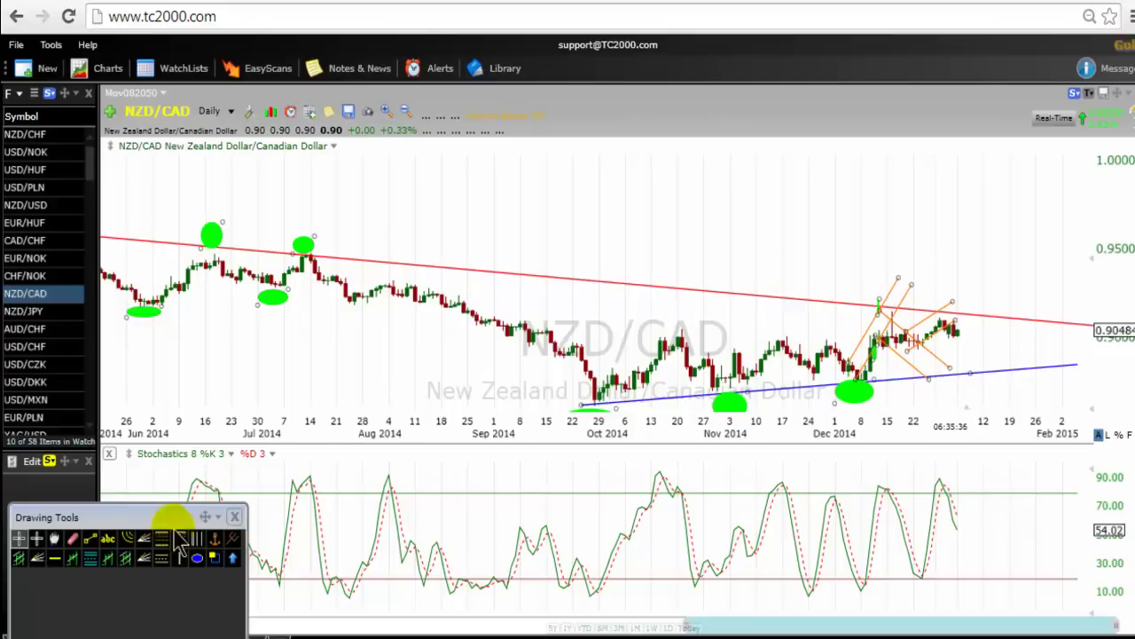
Draw a steep falling line from above the latest highs to the blue support line and mark its end with a small ellipse.
left_click(90, 540)
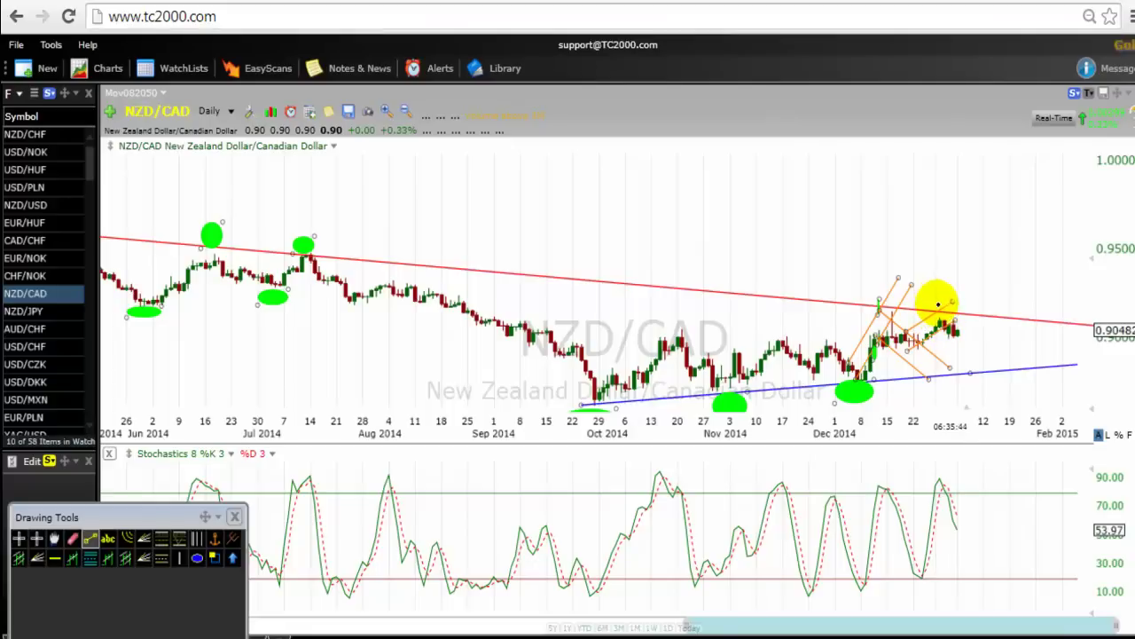
left_click_drag(940, 302, 987, 368)
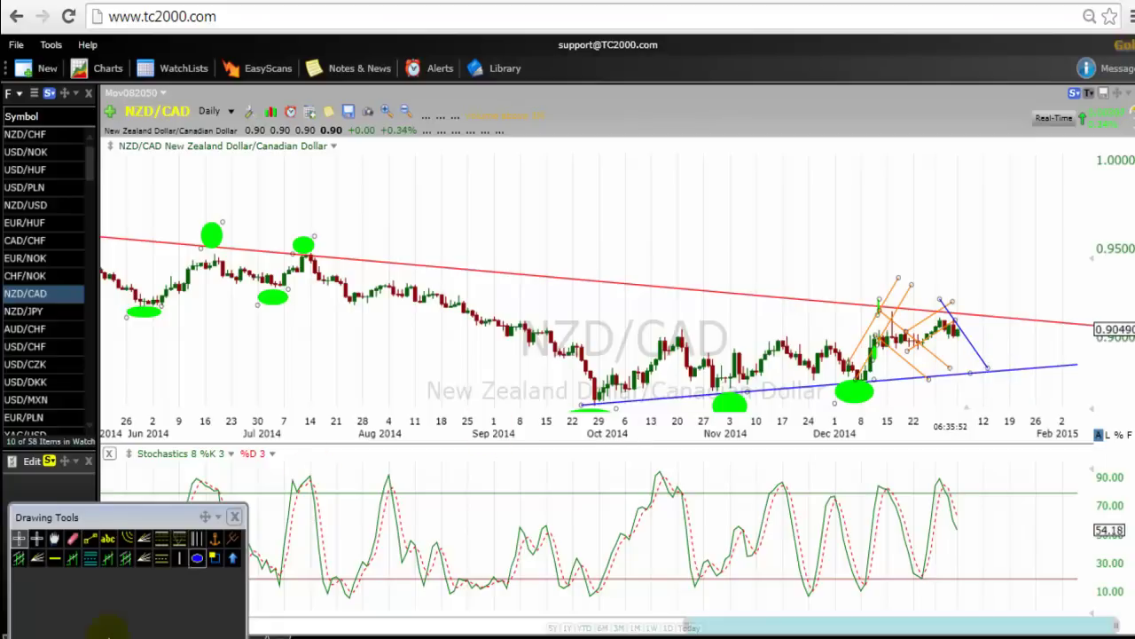
left_click(197, 557)
left_click_drag(992, 358, 971, 380)
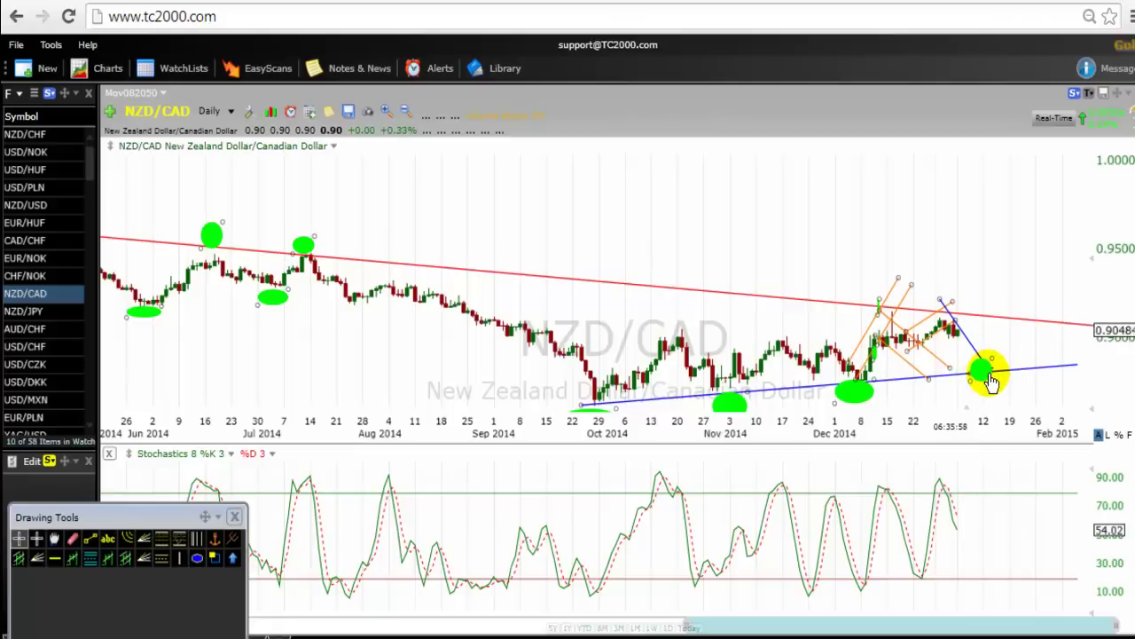
Draw a trend line from the October high roughly parallel to the blue support line, plus a middle line between the two.
left_click(90, 539)
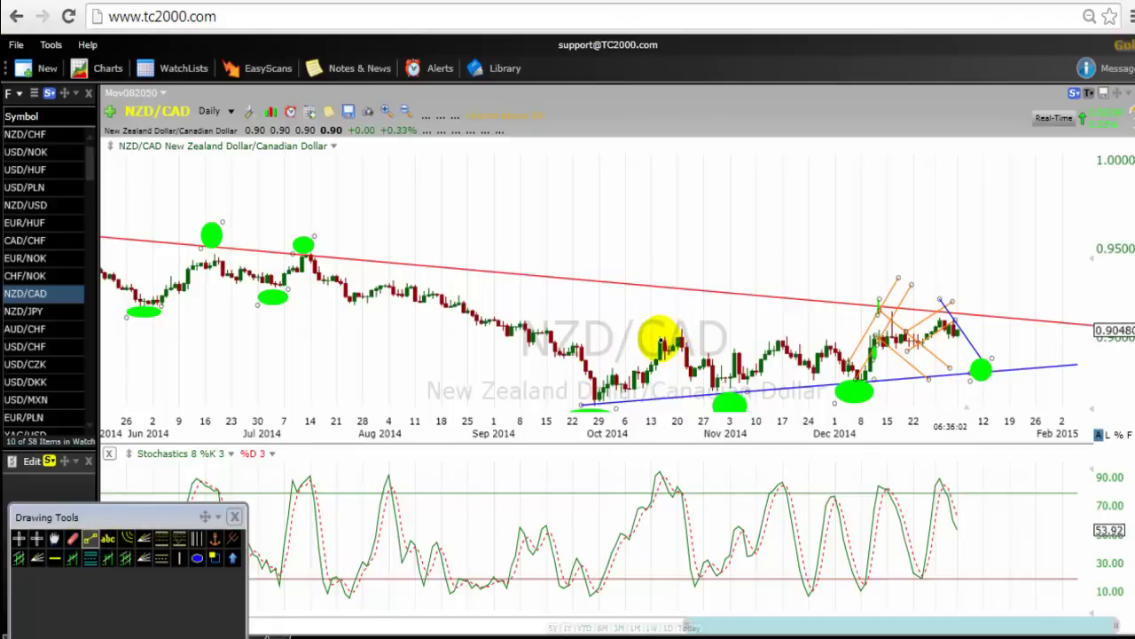
left_click_drag(661, 335, 1072, 311)
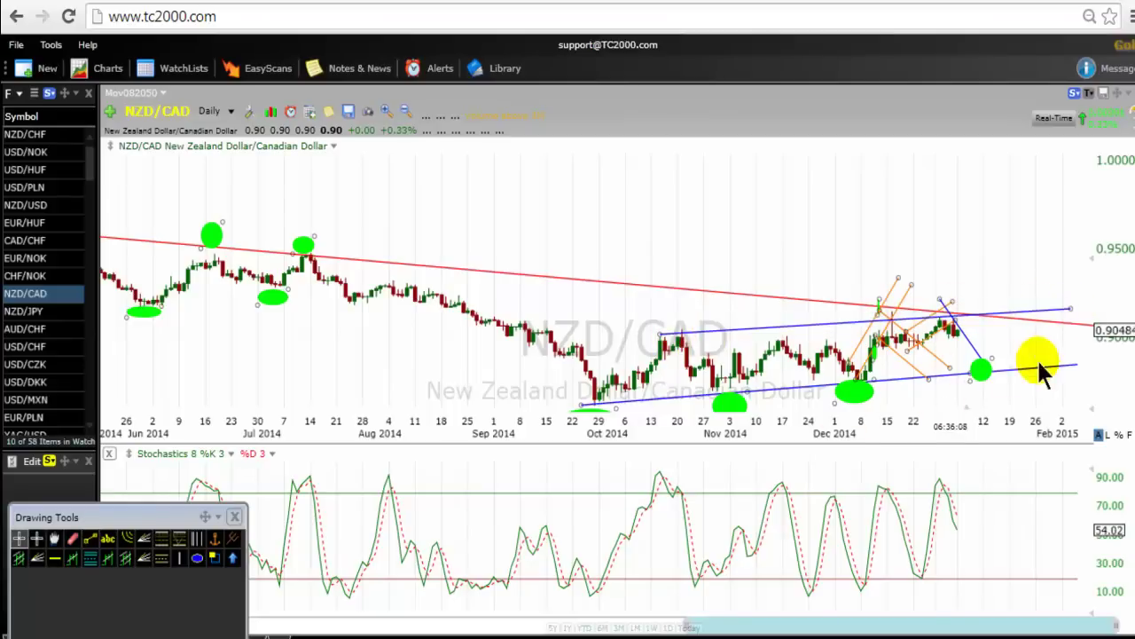
left_click(91, 539)
mouse_move(571, 377)
left_mouse_down()
mouse_move(904, 373)
mouse_move(1070, 332)
mouse_move(1099, 340)
left_mouse_up()
left_click(641, 419)
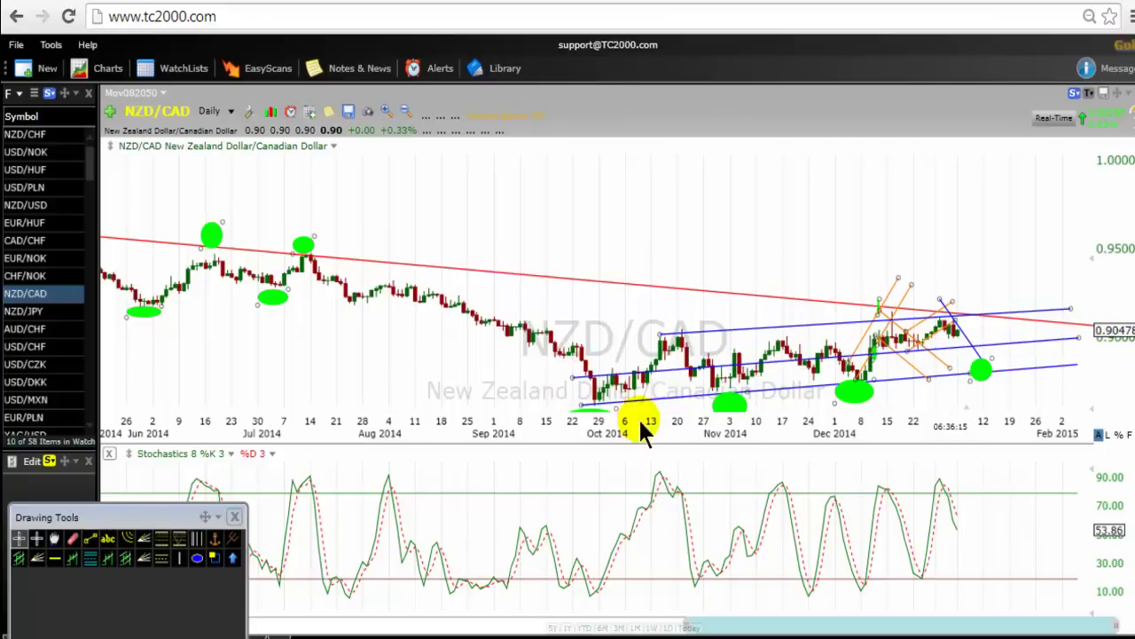
left_click(745, 329)
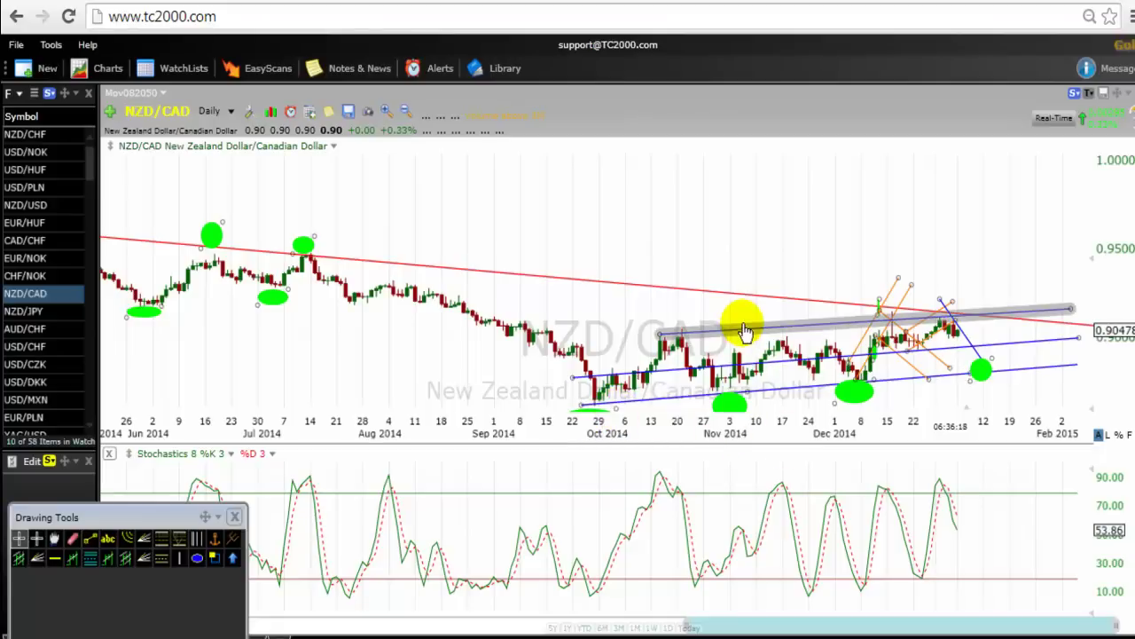
left_click(753, 371)
left_click(758, 328)
left_click(766, 390)
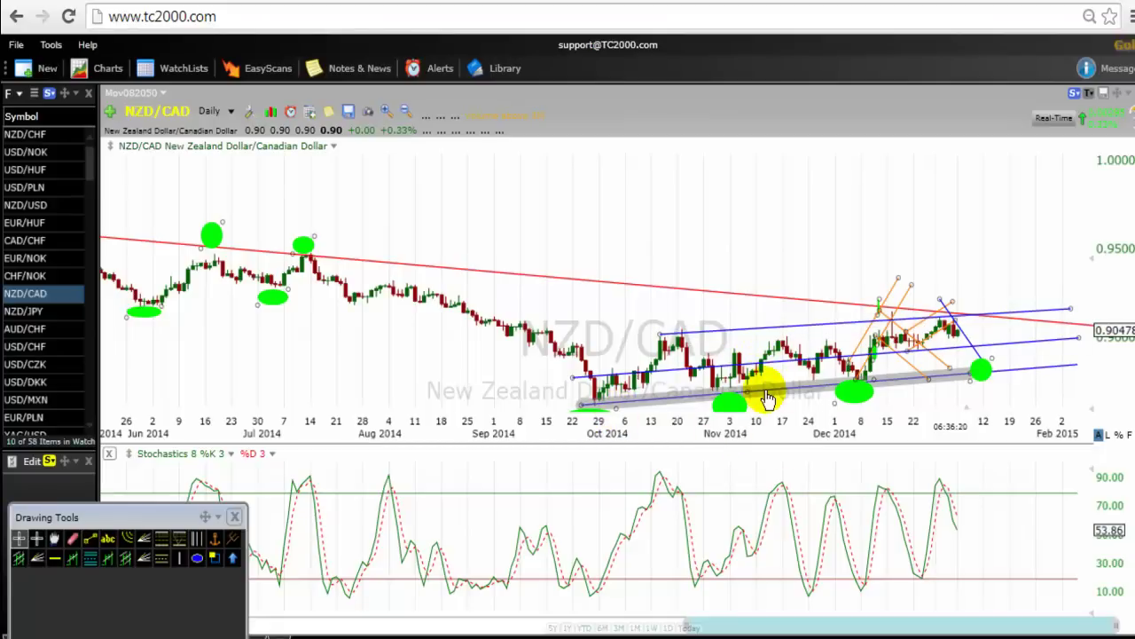
Draw a vertical line spanning the blue channel's height in early November and move it above the channel at the latest price bars.
left_click(89, 538)
left_click(727, 370)
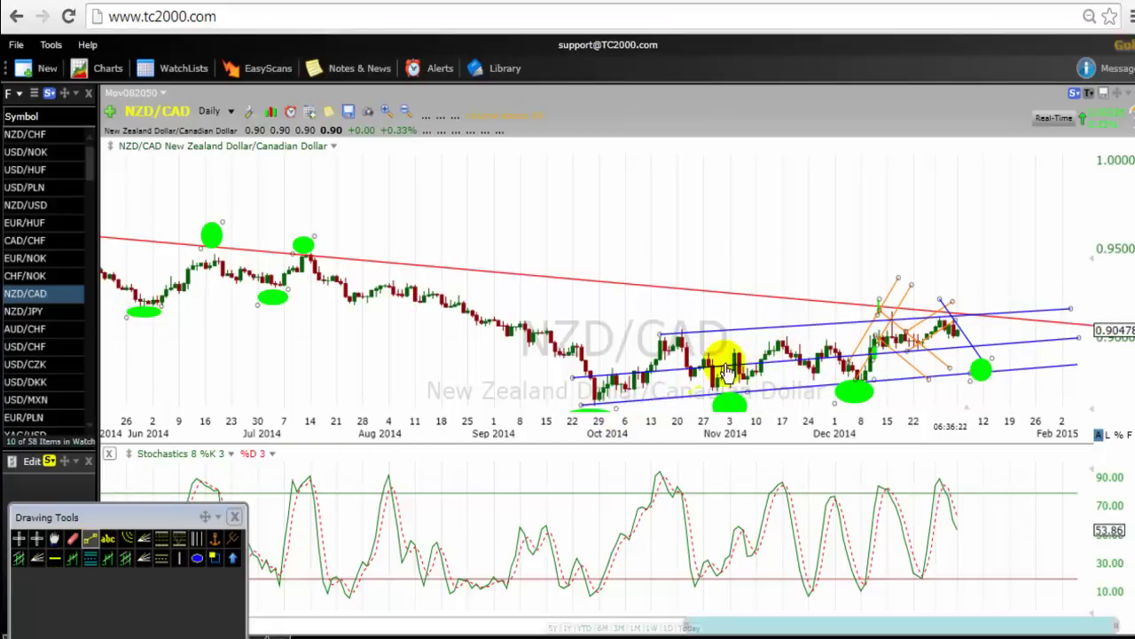
left_click(747, 337)
left_click_drag(748, 330, 748, 389)
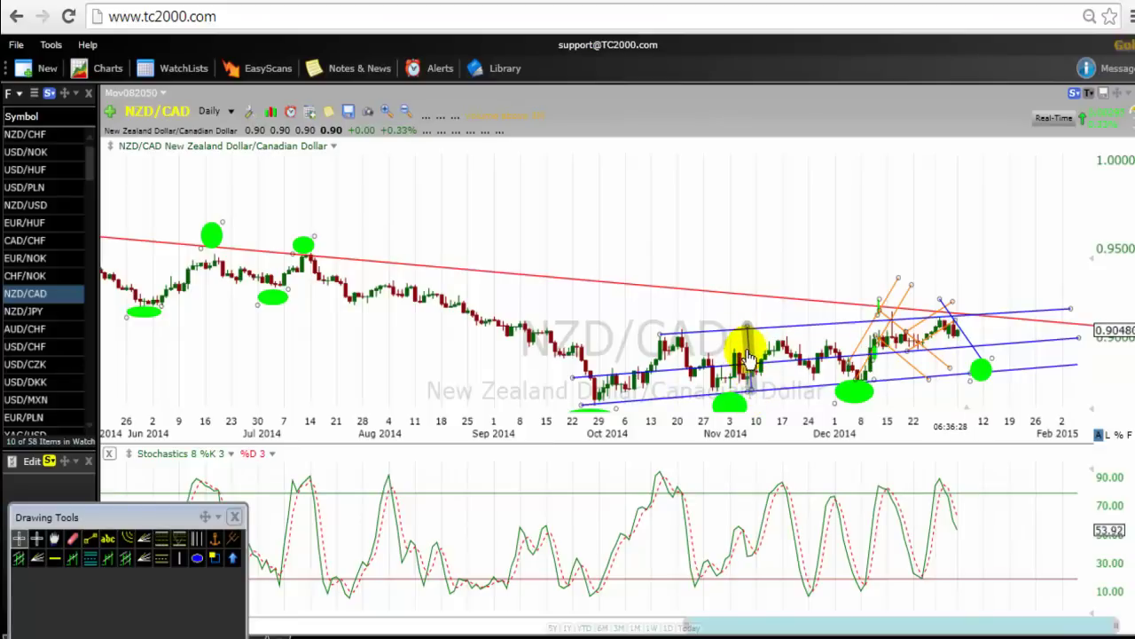
left_click_drag(768, 349, 953, 311)
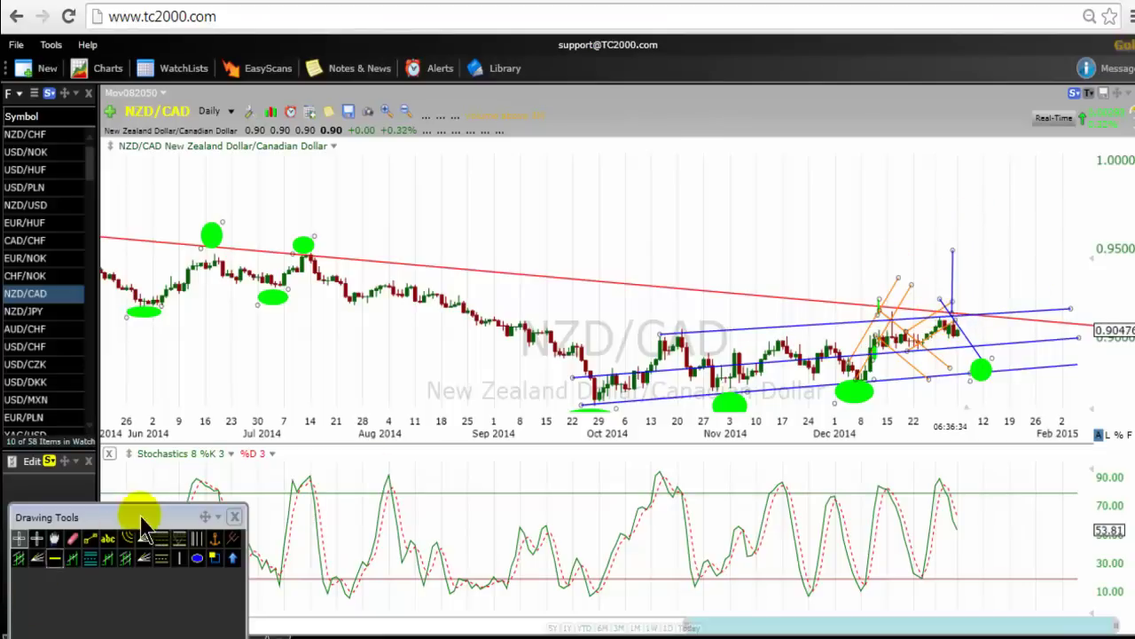
Draw a channel-parallel target line through the vertical line's upper end near 0.95, and move the vertical line down to span the channel.
left_click(91, 539)
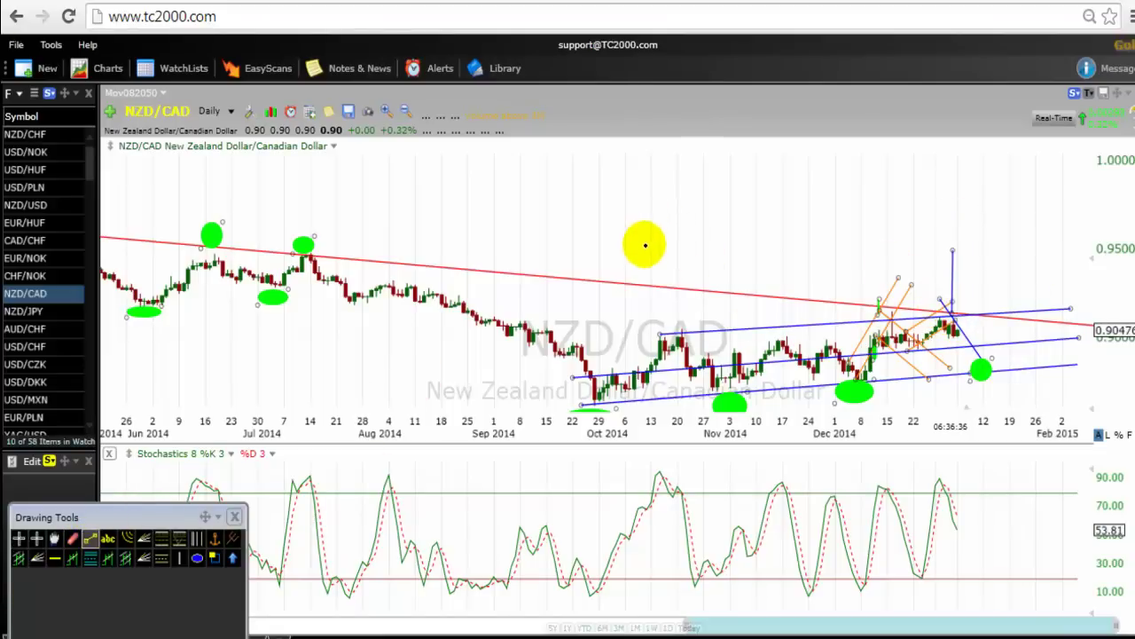
mouse_move(636, 276)
left_mouse_down()
mouse_move(983, 210)
mouse_move(1075, 228)
mouse_move(1098, 247)
left_mouse_up()
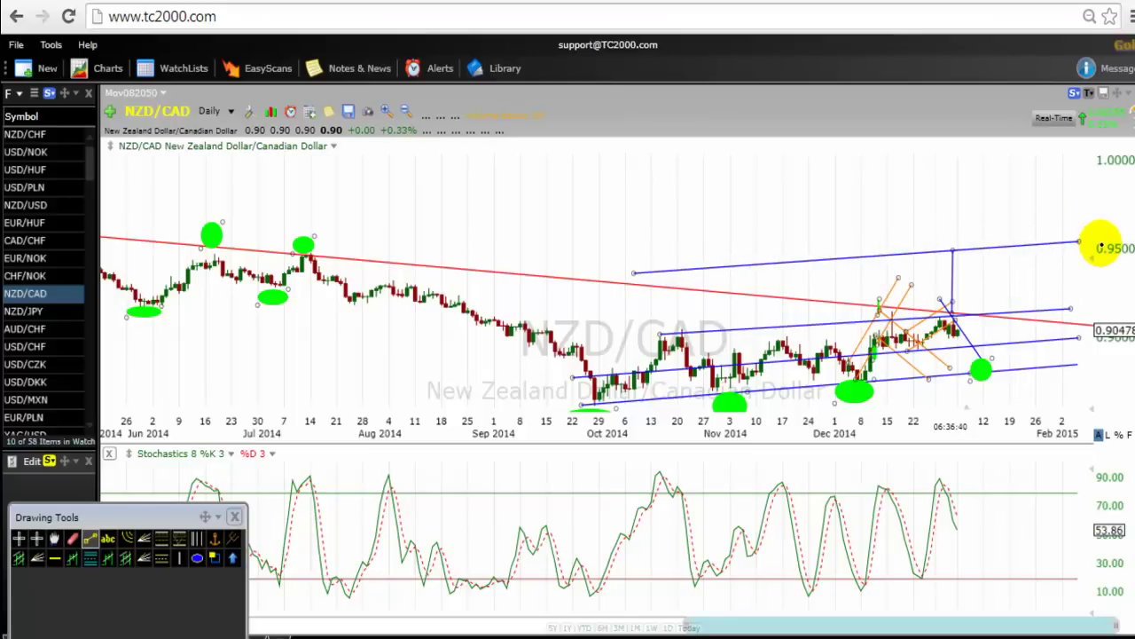
left_click_drag(951, 290, 951, 354)
left_click(858, 367)
left_click(730, 566)
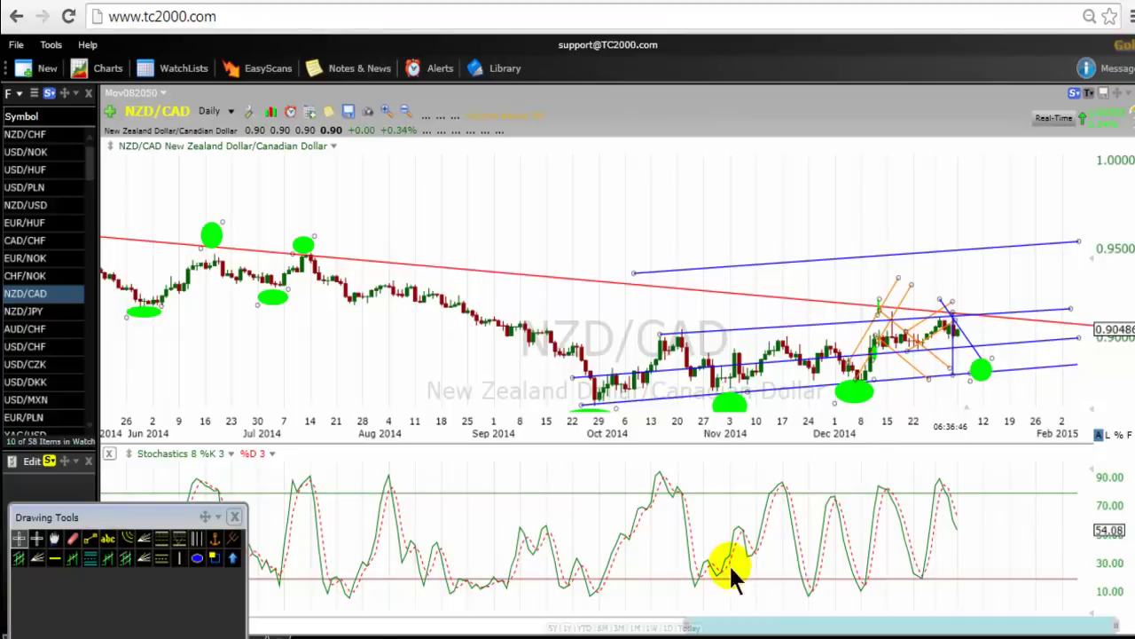
Draw a trend line midway between the channel's upper line and the top target line, from early October to early February 2015.
left_click(975, 391)
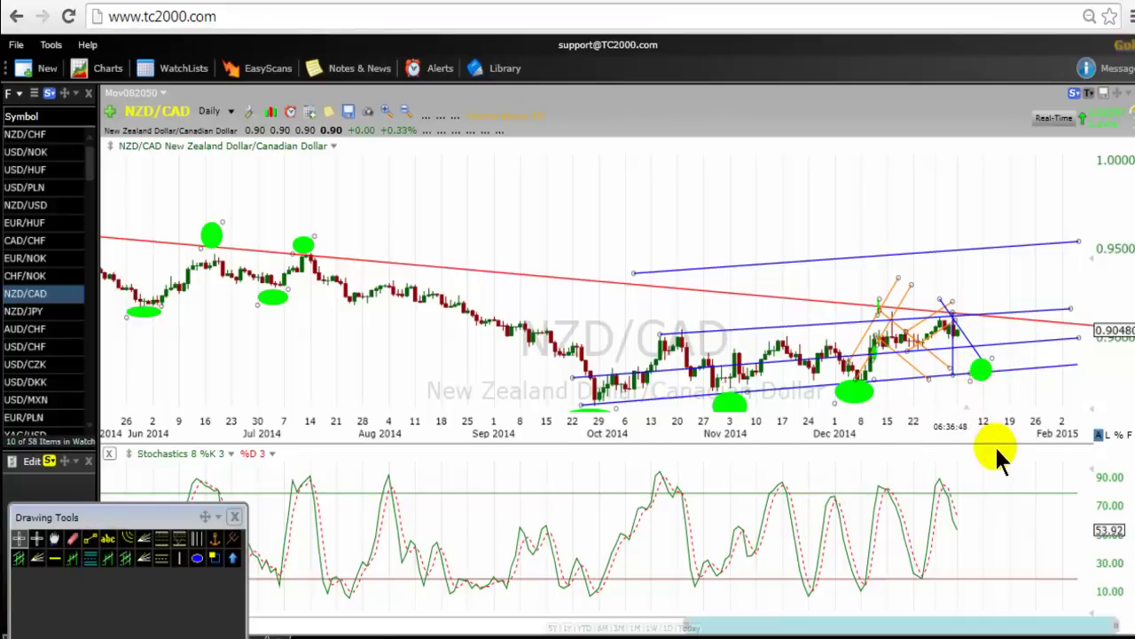
left_click(90, 538)
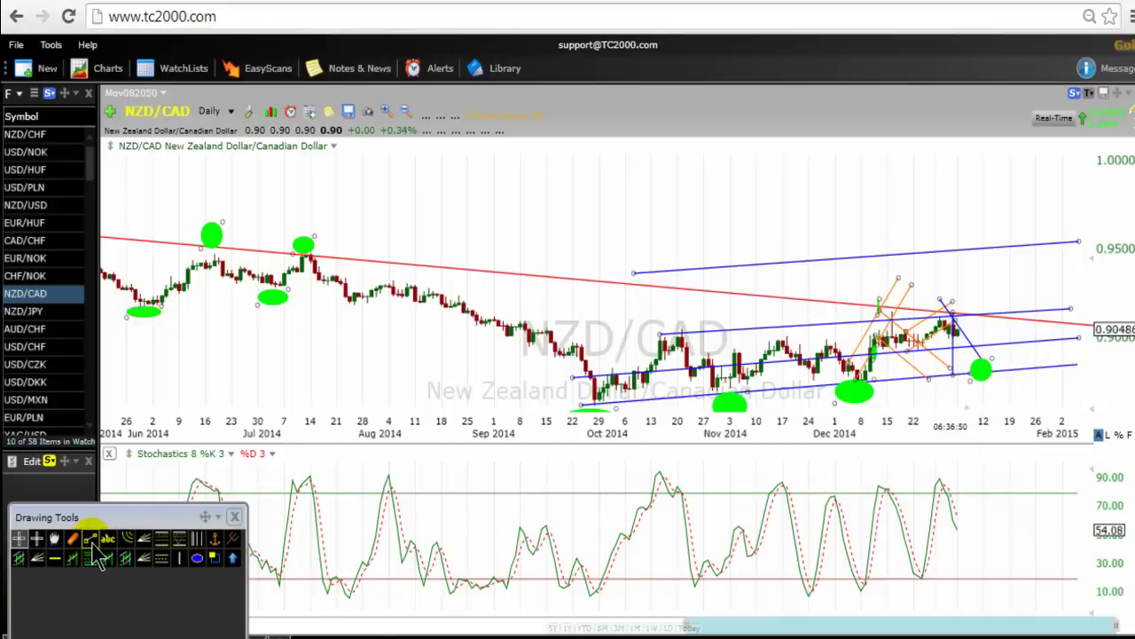
mouse_move(582, 379)
left_mouse_down()
mouse_move(631, 322)
mouse_move(826, 299)
mouse_move(1009, 296)
mouse_move(1075, 277)
left_mouse_up()
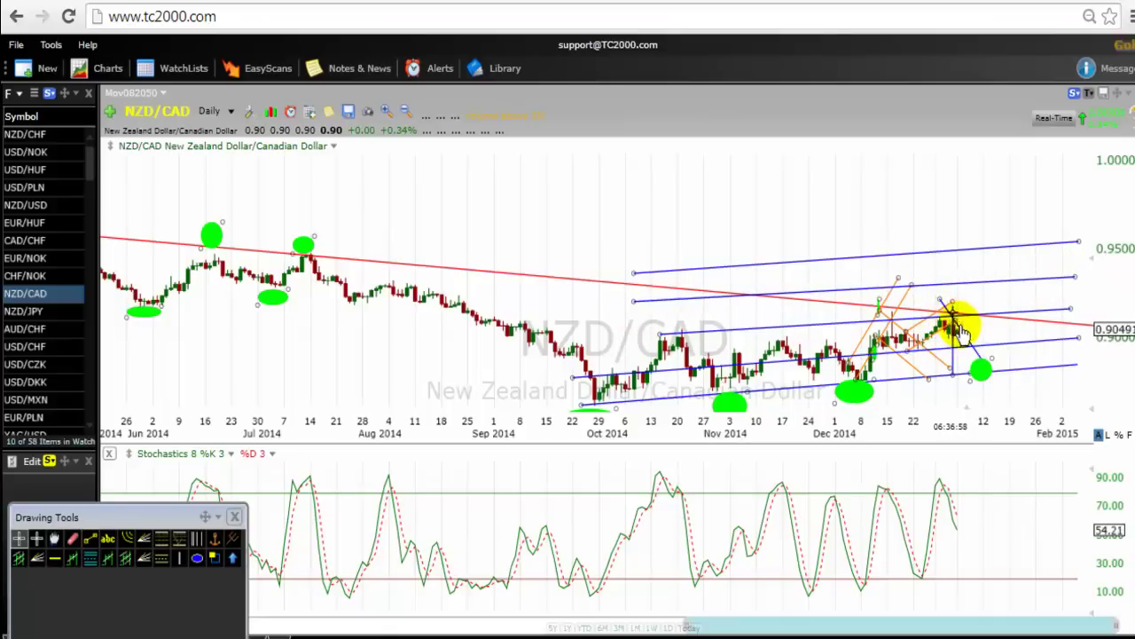
Change the color of the middle trend line inside the lower blue channel to magenta.
mouse_move(988, 379)
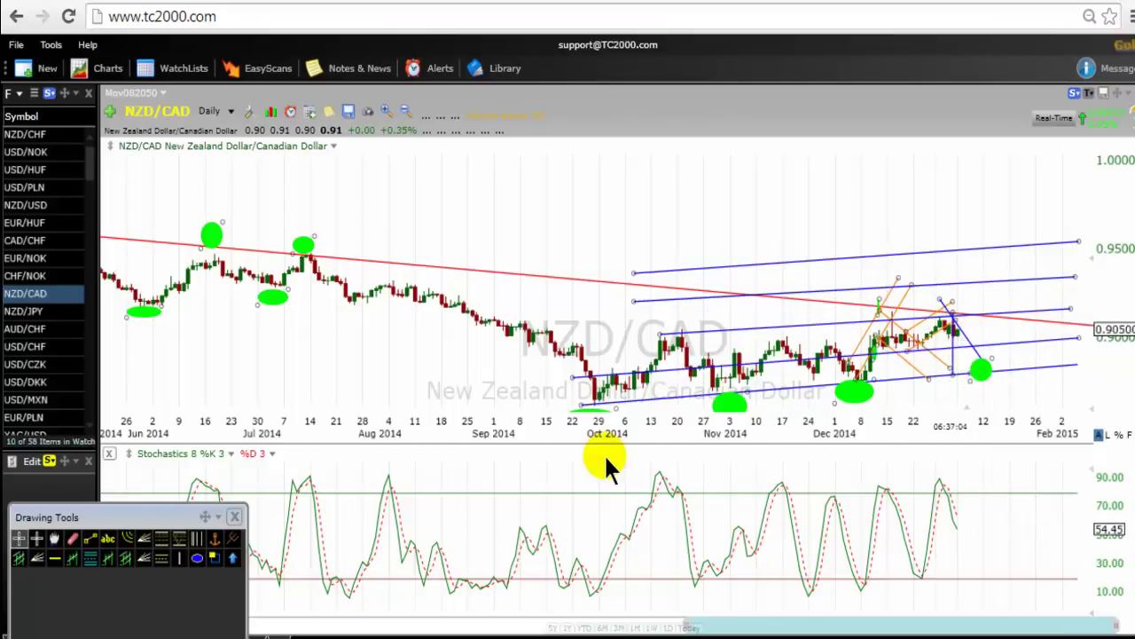
right_click(982, 353)
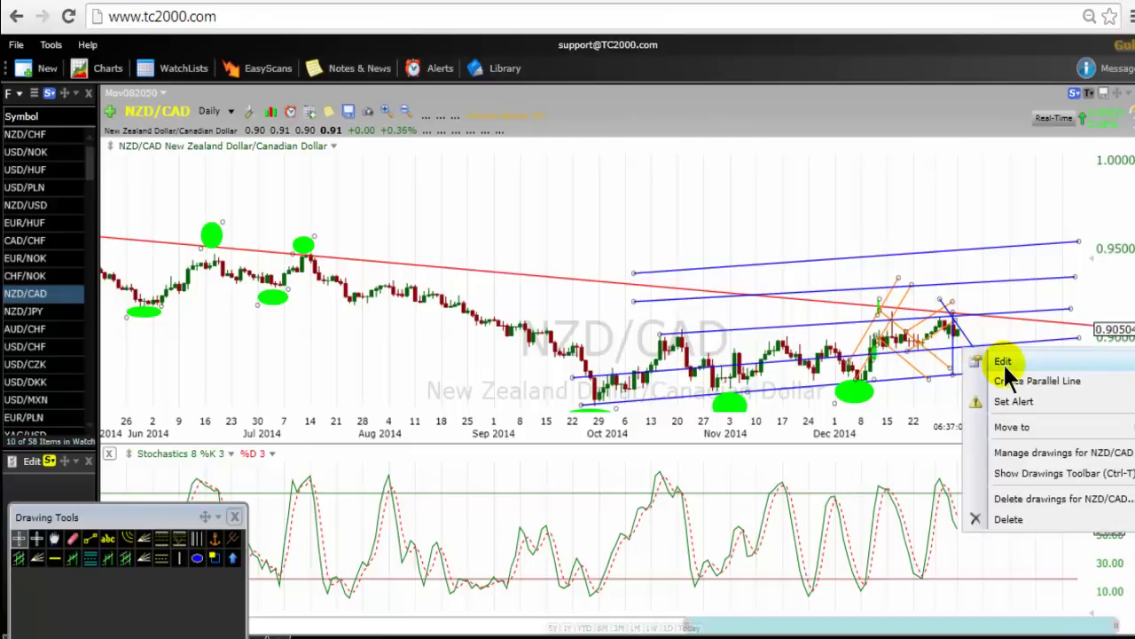
left_click(1005, 363)
left_click(1114, 412)
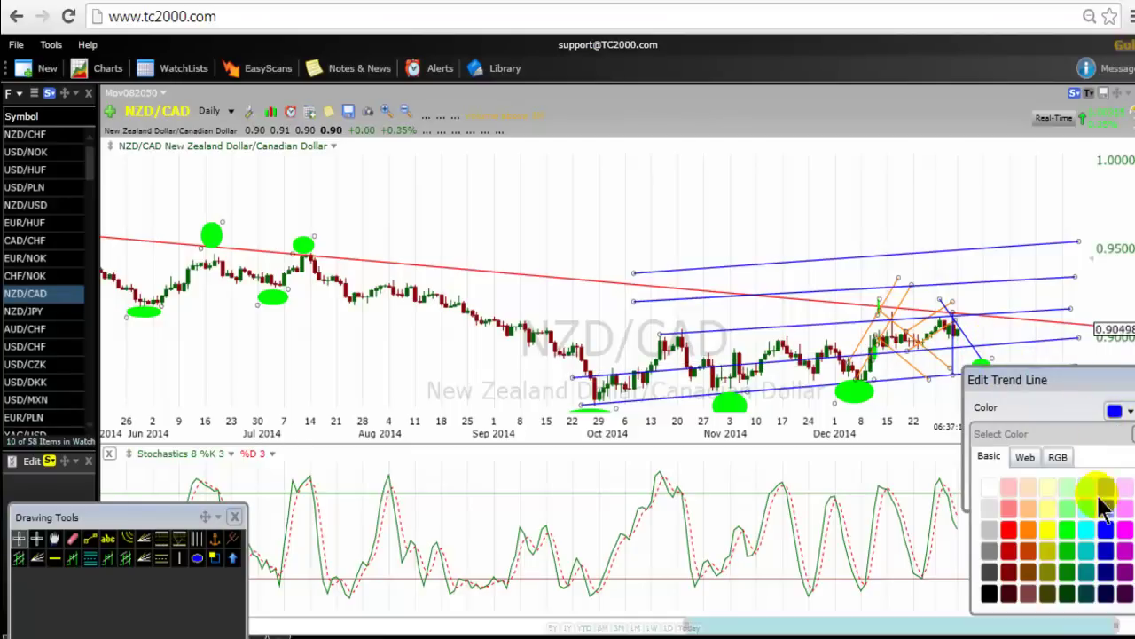
left_click(1113, 523)
left_click(1124, 490)
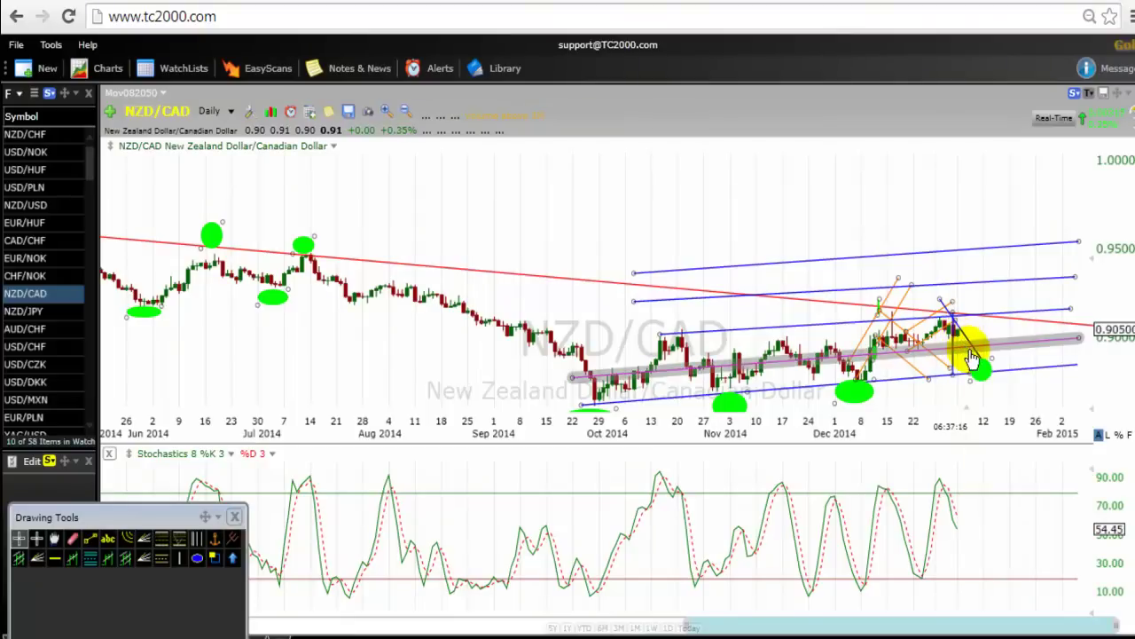
mouse_move(974, 355)
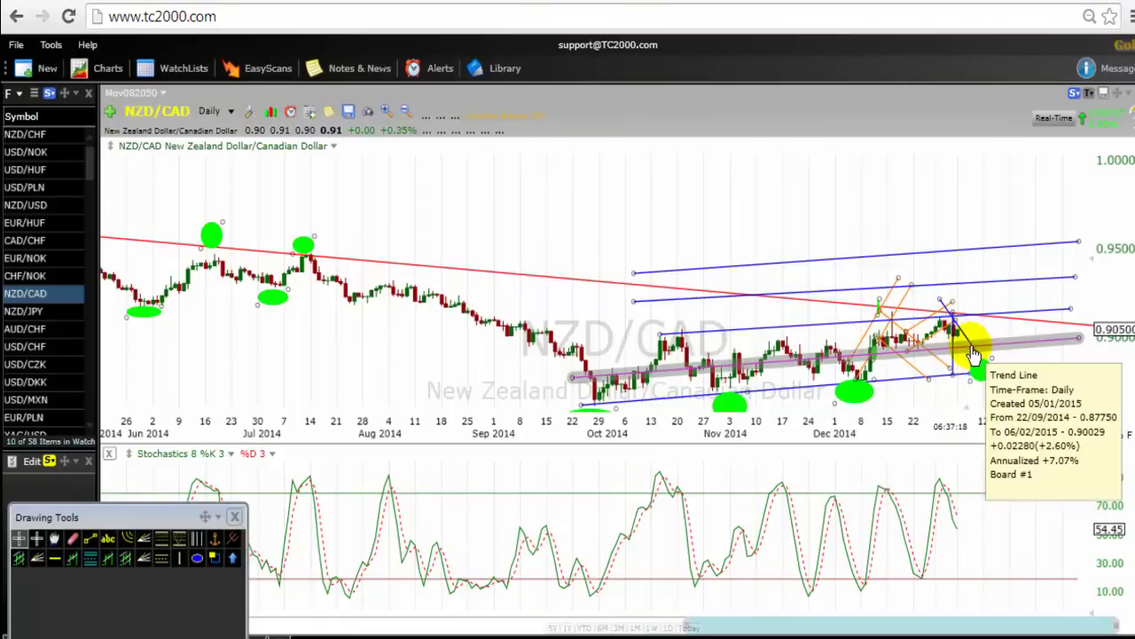